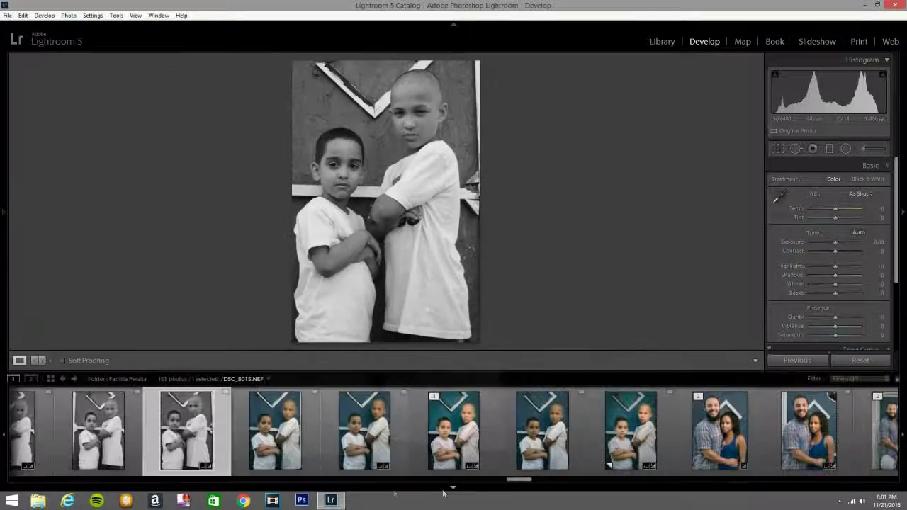
- Browse the filmstrip, viewing the colour family group photo and the first black-and-white portrait of the two boys
scroll(131, 464, "up", 3)
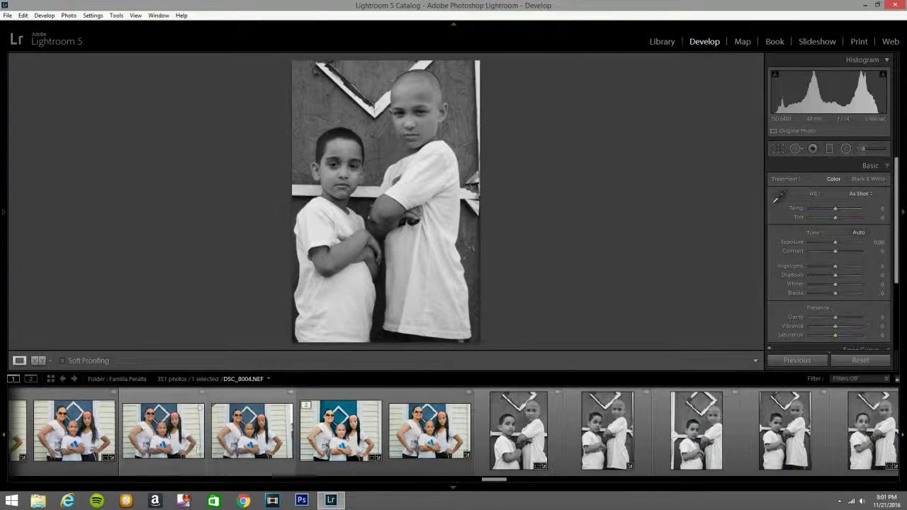
scroll(212, 453, "up", 5)
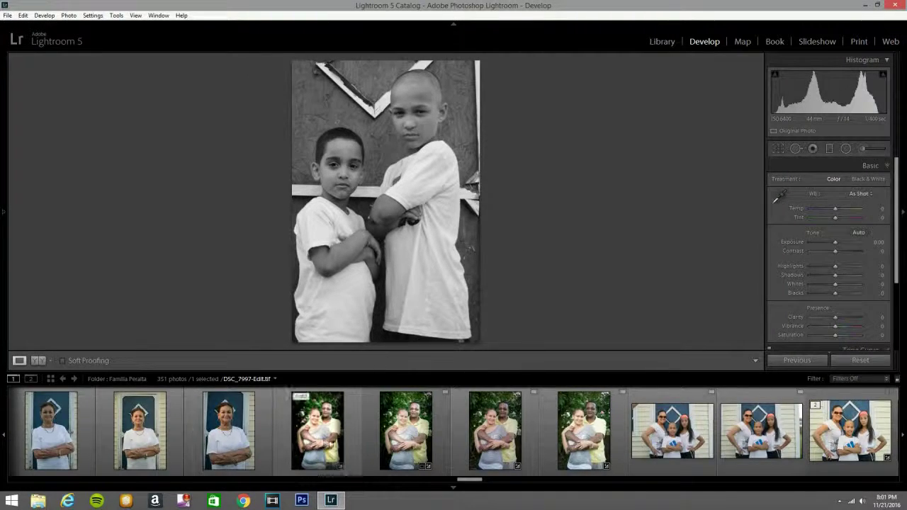
scroll(289, 445, "down", 3)
scroll(290, 445, "down", 3)
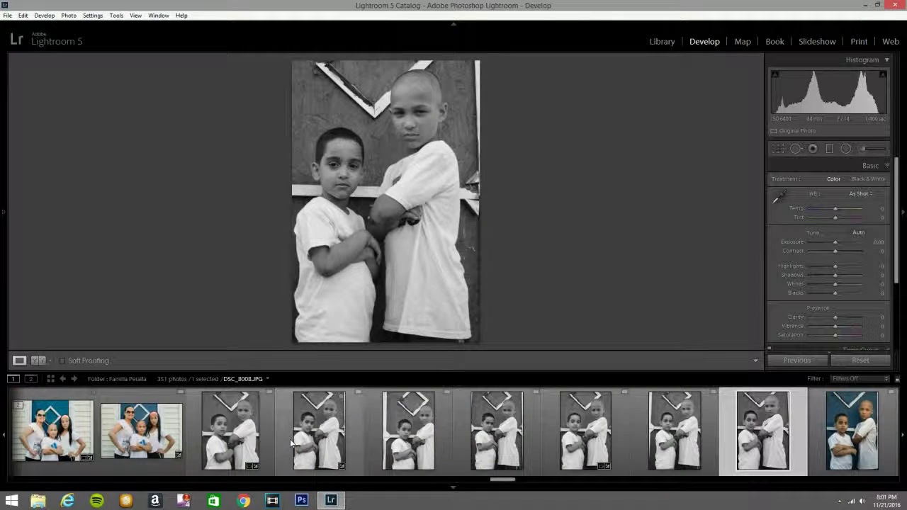
left_click(169, 442)
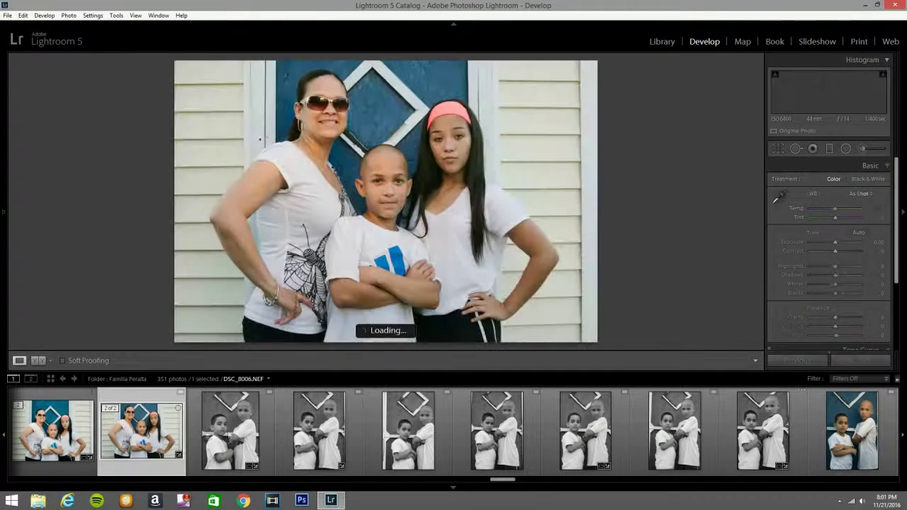
left_click(227, 437)
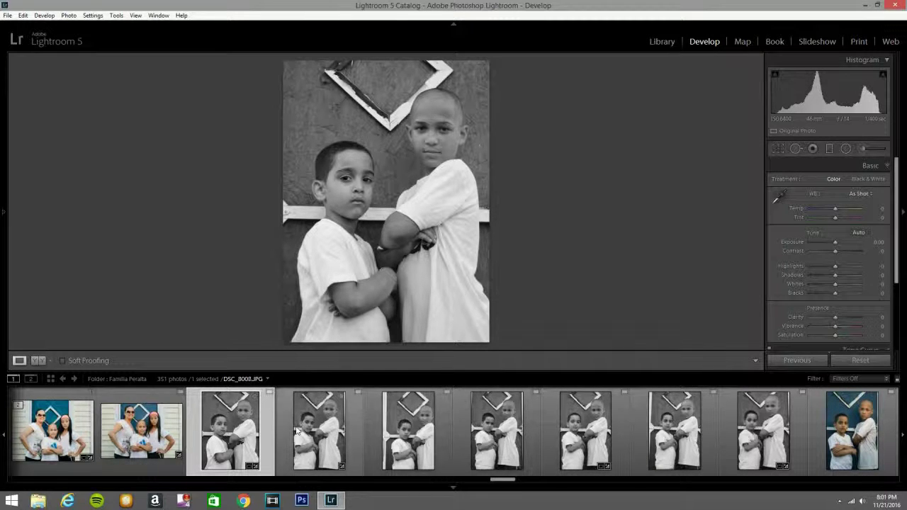
- Compare the black-and-white and colour portraits of the two boys across the filmstrip
left_click(878, 454)
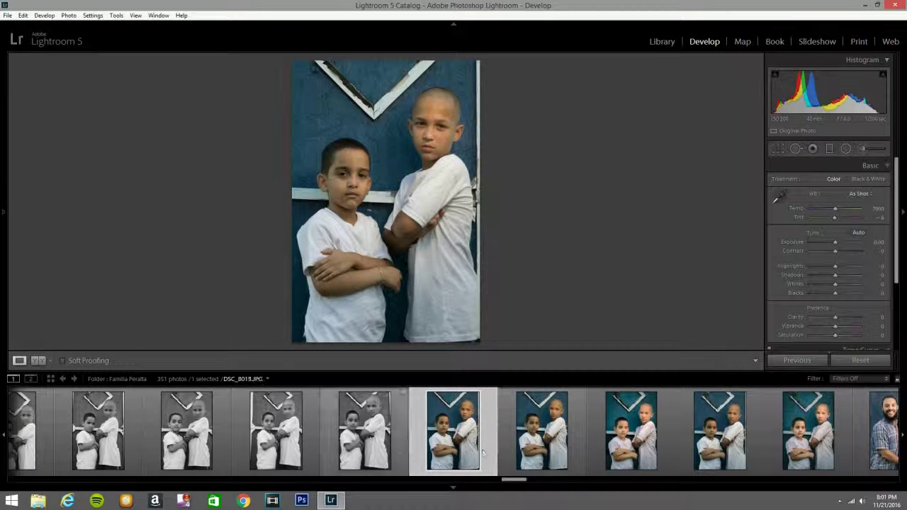
key("Left")
key("Left")
key("Left")
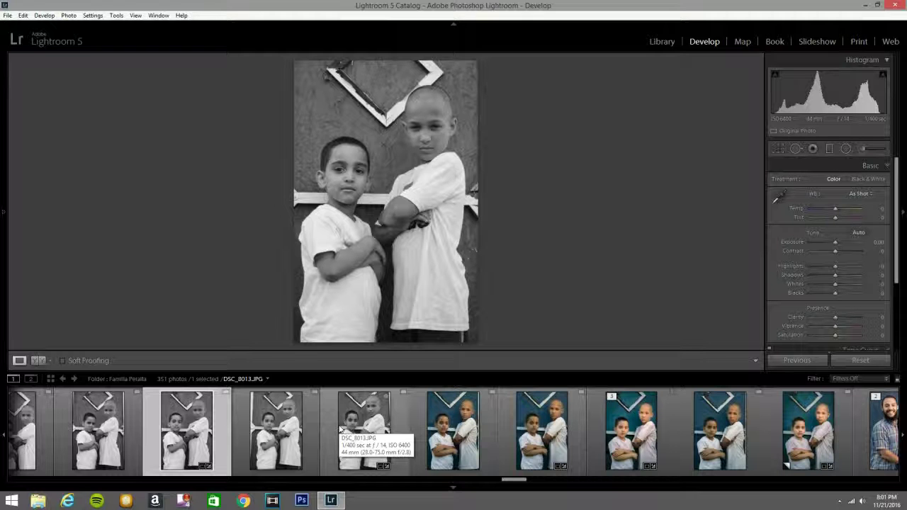
left_click(657, 425)
left_click(741, 434)
left_click(822, 439)
left_click(870, 437)
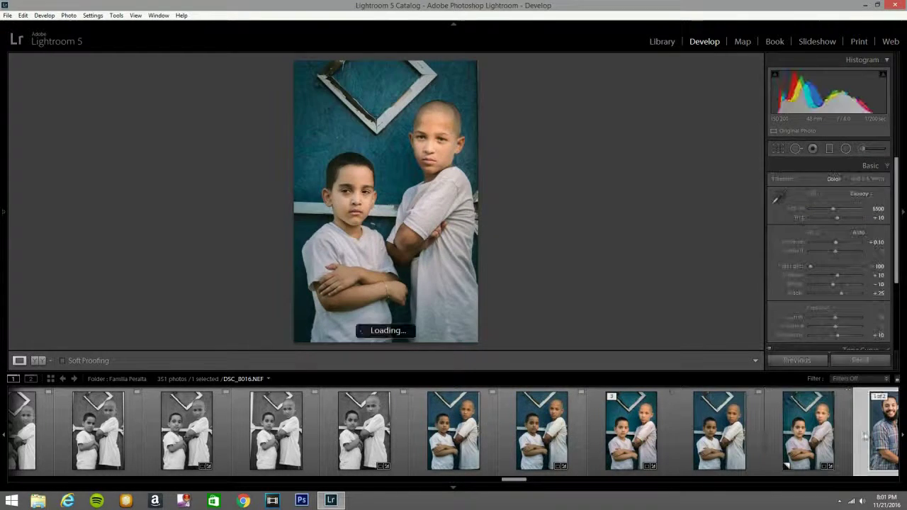
left_click(264, 448)
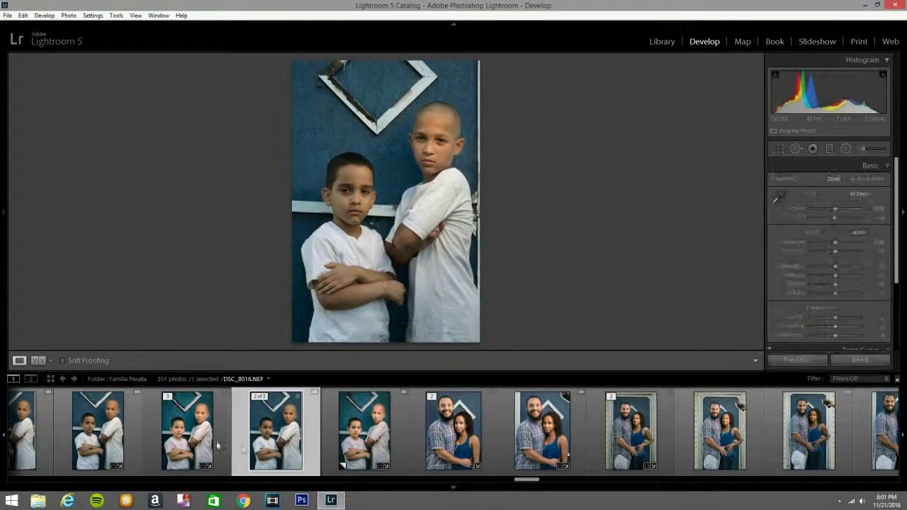
left_click(175, 431)
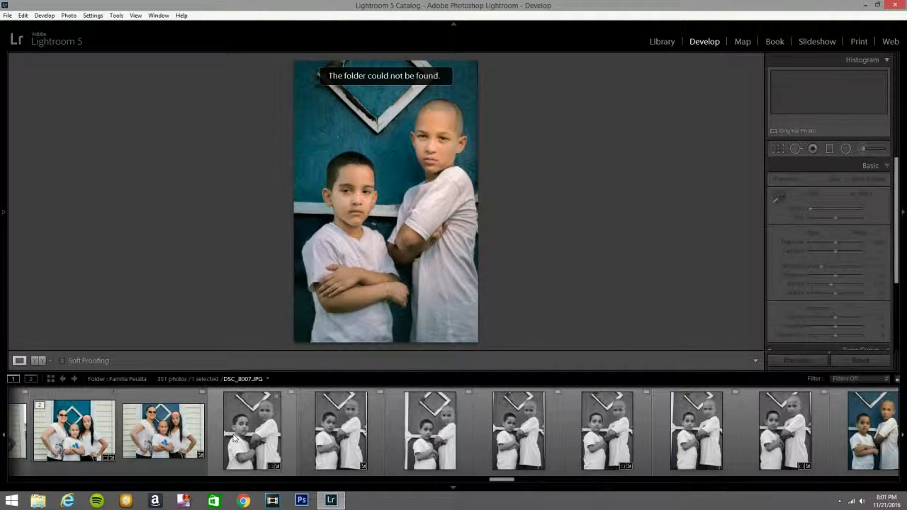
- Reset the develop settings of the black-and-white portrait DSC_8013.JPG and hide the filmstrip
left_click(252, 432)
scroll(400, 462, "up", 4)
scroll(400, 462, "down", 6)
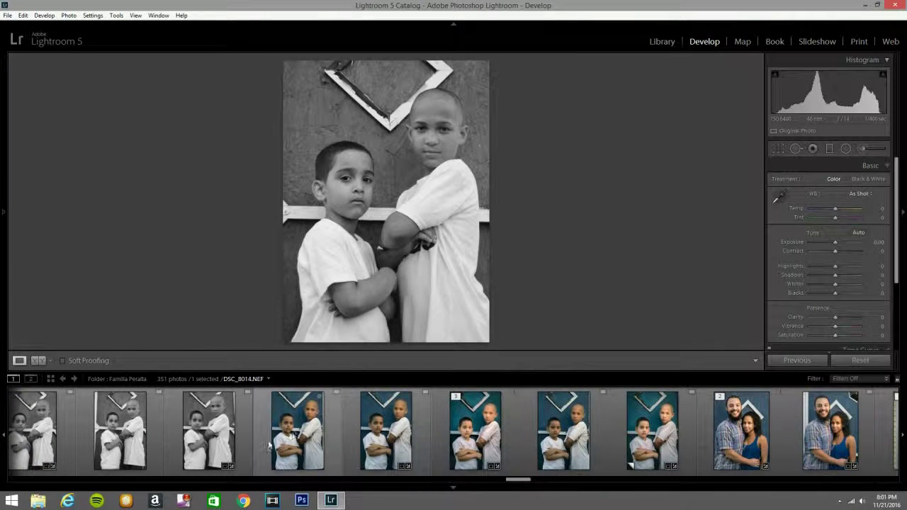
left_click(224, 438)
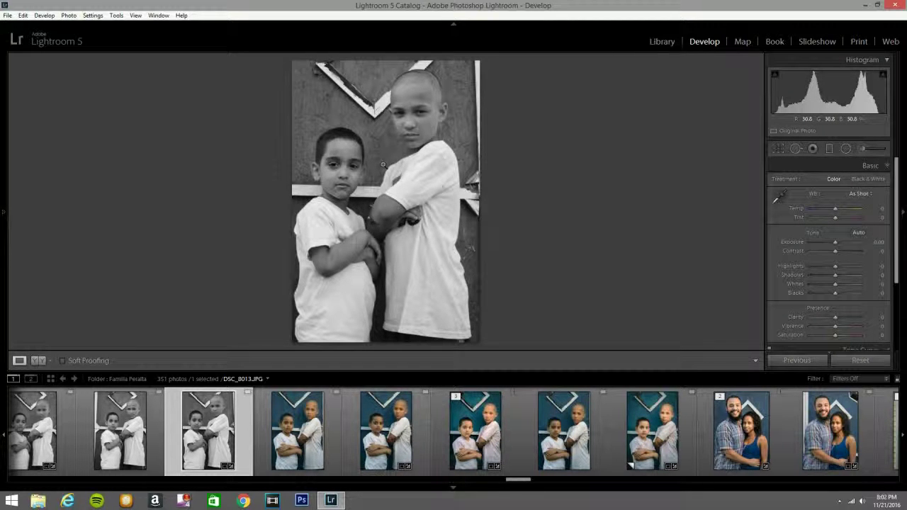
left_click(859, 362)
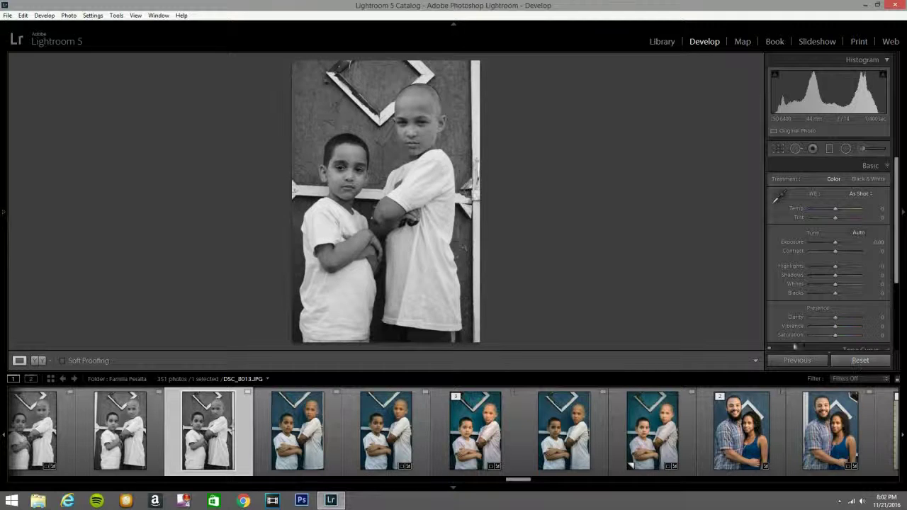
left_click(513, 489)
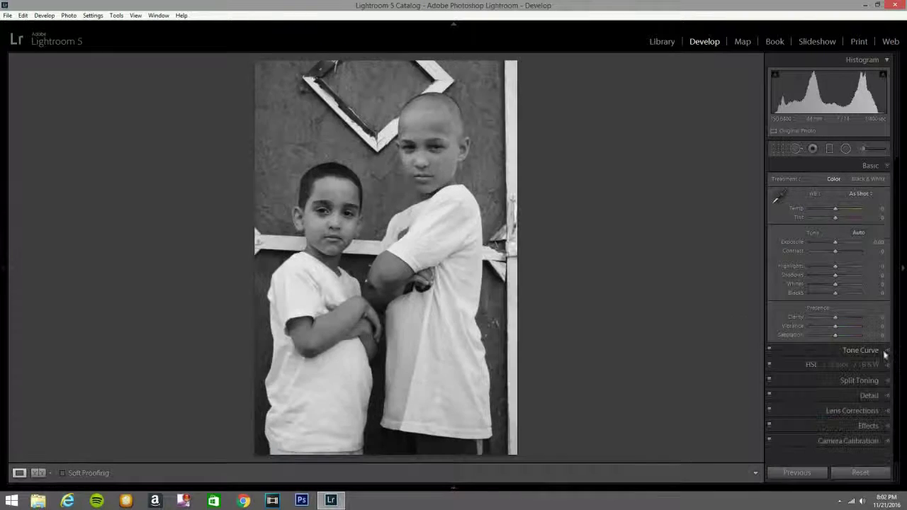
- Enable profile corrections and chromatic aberration removal for the portrait, and apply Auto Upright
left_click(872, 410)
left_click(774, 270)
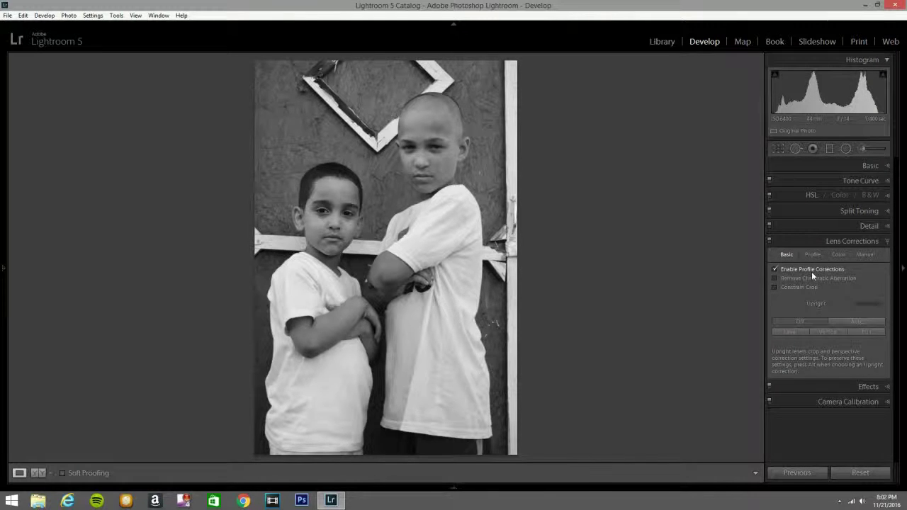
left_click(776, 278)
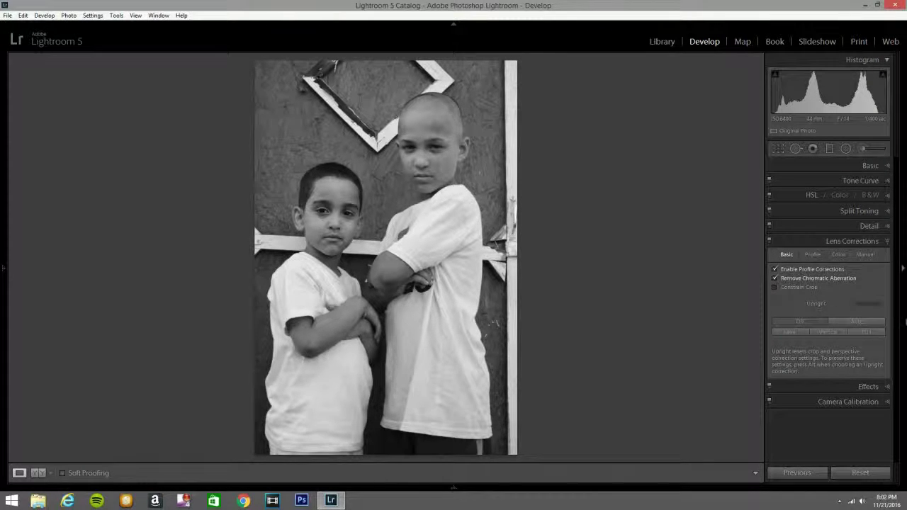
left_click(875, 325)
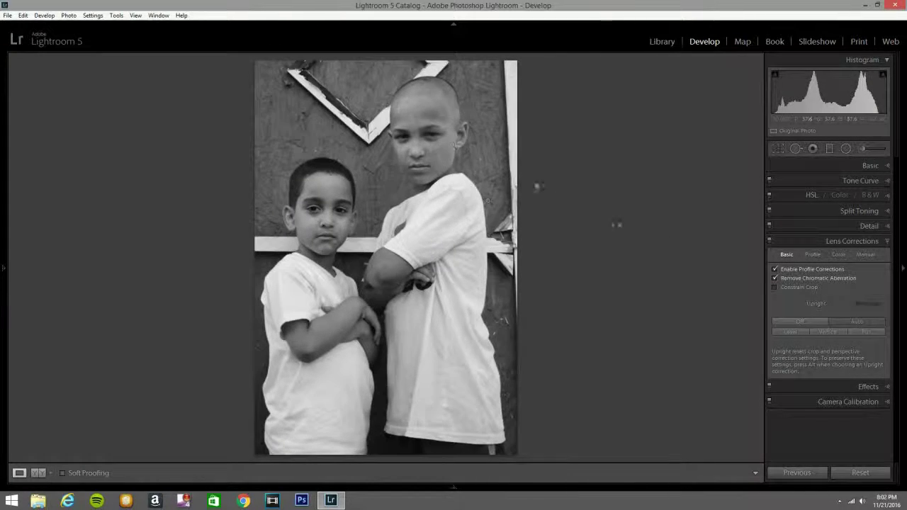
- Straighten the portrait with the Crop tool to an angle of about 0.57
left_click(777, 148)
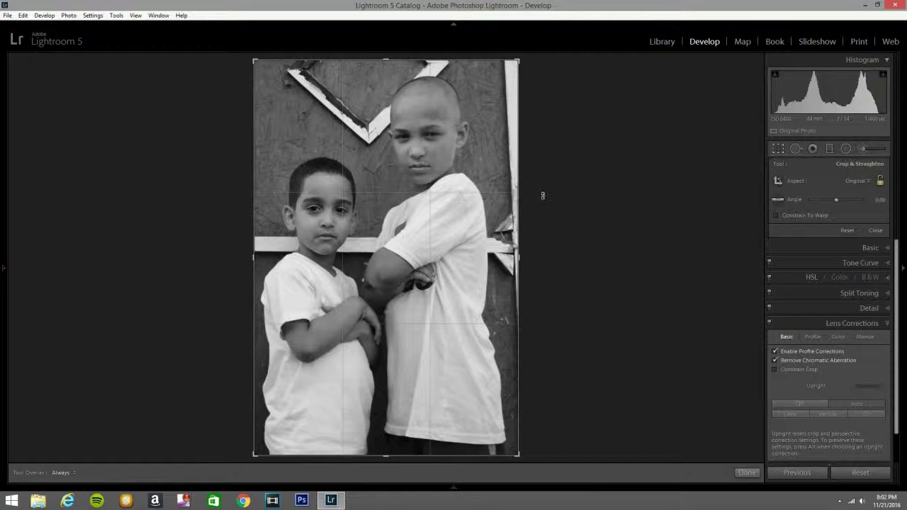
left_click_drag(541, 196, 539, 198)
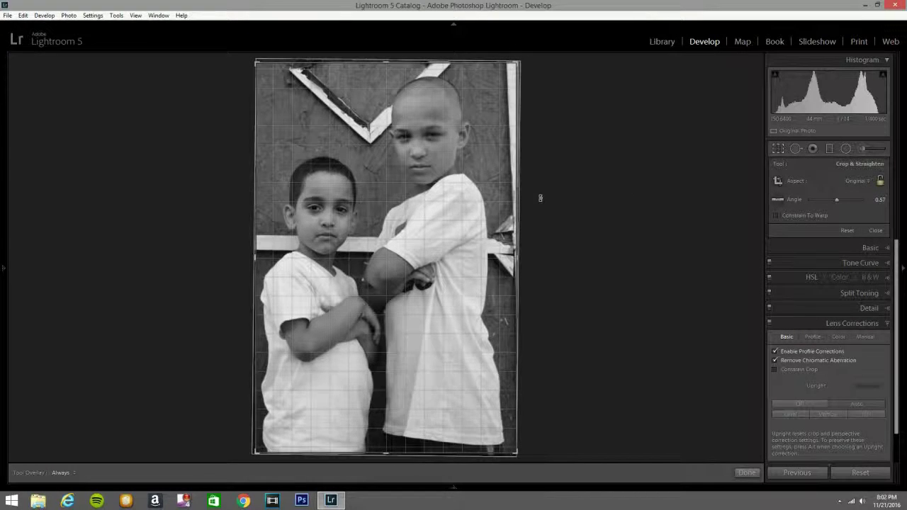
left_click(777, 149)
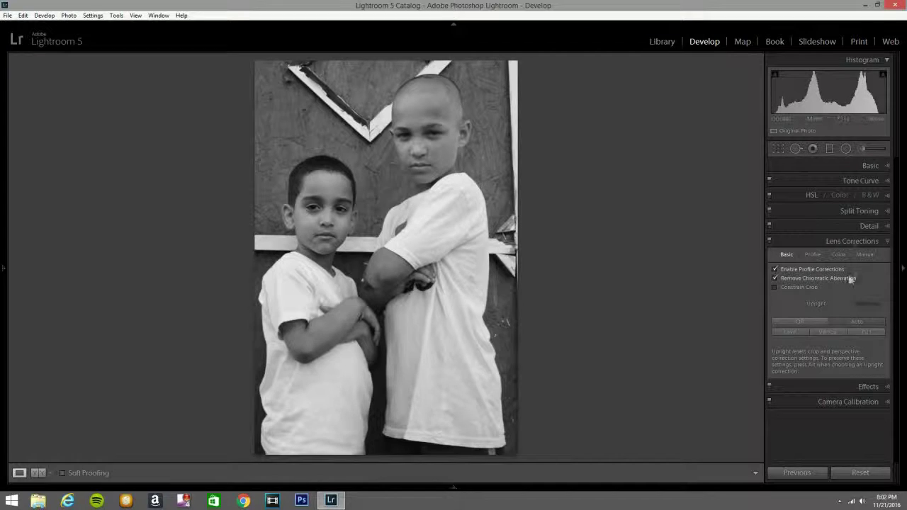
- Set up an Adjustment Brush with Exposure reset to 0 and an orange skin-tone colour, about hue 23 and saturation 43%
left_click(882, 166)
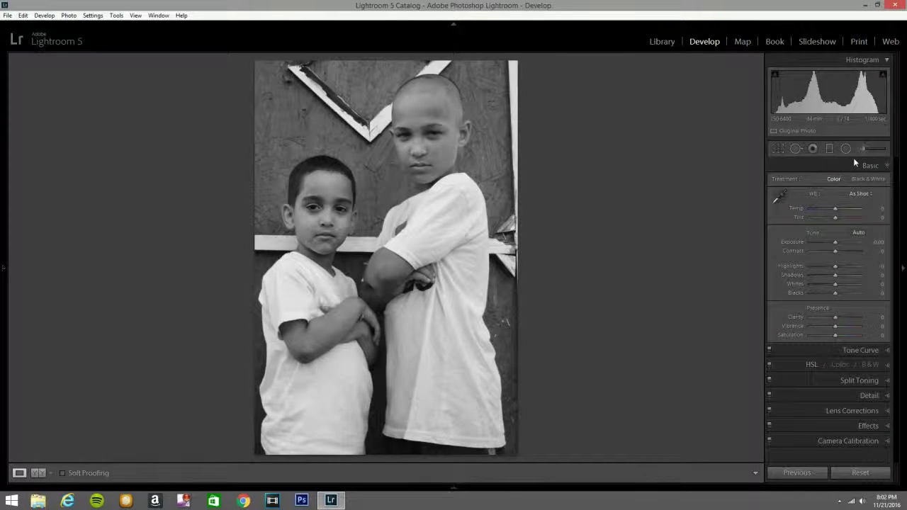
left_click(861, 148)
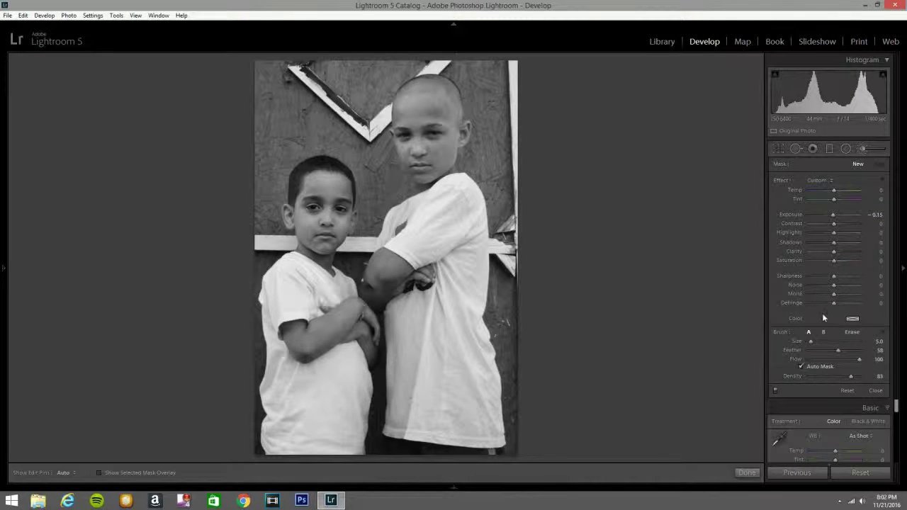
left_click(852, 318)
double_click(797, 212)
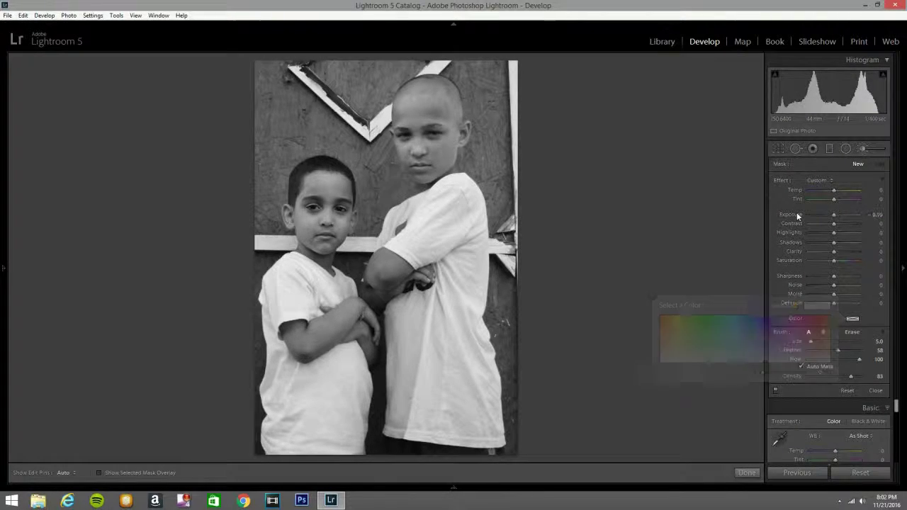
left_click(850, 319)
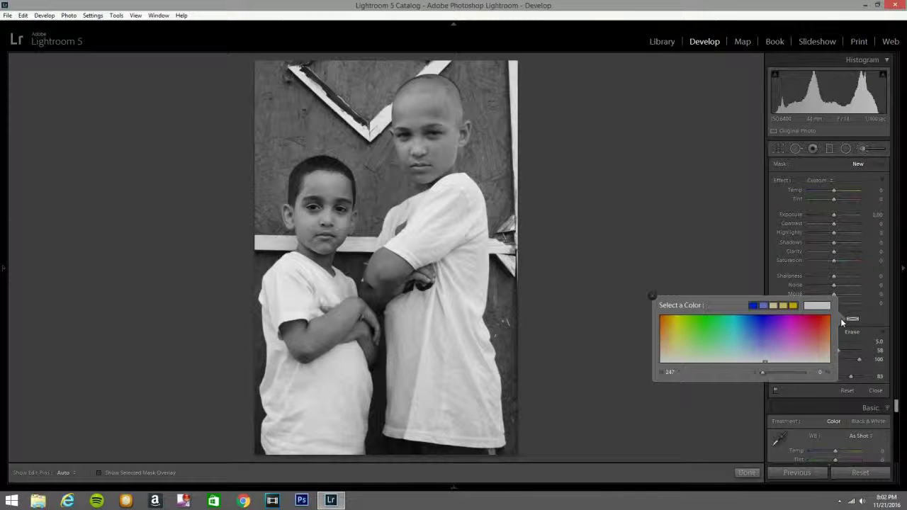
left_click(826, 344)
left_click(651, 293)
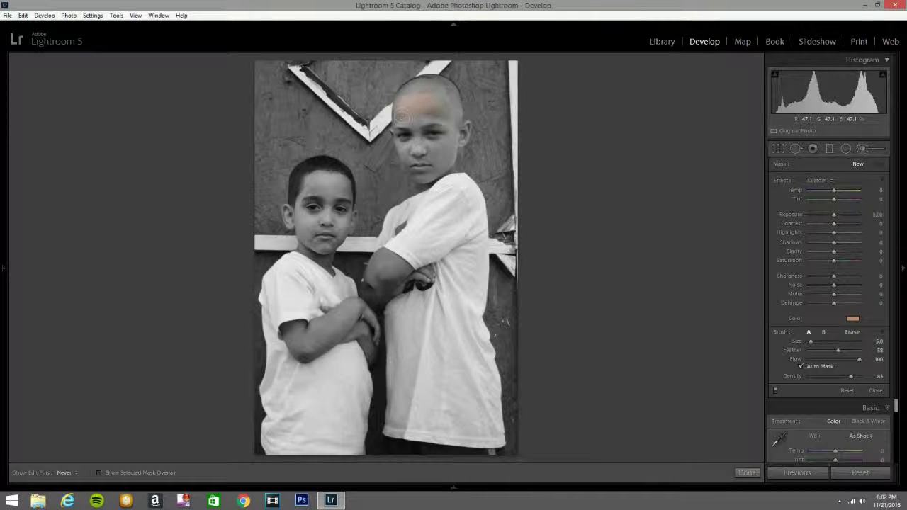
- Paint the skin tone over the taller boy's face and ear with brush size 5.0
left_click_drag(409, 119, 425, 126)
mouse_move(439, 163)
left_mouse_down()
mouse_move(421, 163)
mouse_move(406, 133)
left_mouse_up()
mouse_move(460, 133)
left_mouse_down()
mouse_move(464, 127)
mouse_move(464, 143)
mouse_move(466, 124)
left_mouse_up()
- Hide the edit pins and paint the skin tone over the shorter boy's face, ears and neck
key("h")
mouse_move(353, 205)
left_mouse_down()
mouse_move(314, 189)
mouse_move(326, 185)
mouse_move(323, 232)
mouse_move(313, 204)
mouse_move(291, 212)
left_mouse_up()
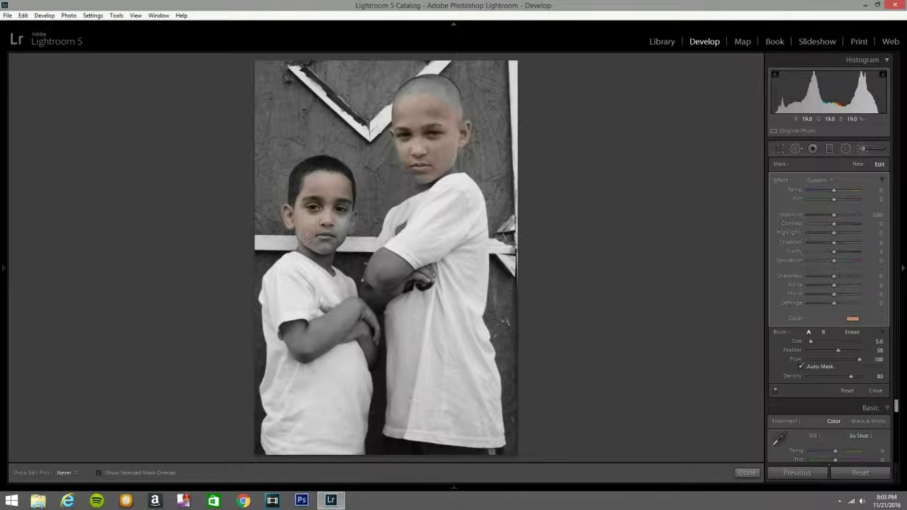
left_click_drag(320, 258, 349, 201)
- Show the mask overlay and paint the shorter boy's arms and hands with a smaller brush
scroll(352, 229, "down", 2)
key("o")
key("h")
mouse_move(306, 357)
left_mouse_down()
mouse_move(298, 327)
mouse_move(288, 331)
mouse_move(305, 354)
mouse_move(309, 338)
mouse_move(297, 332)
left_mouse_up()
key("h")
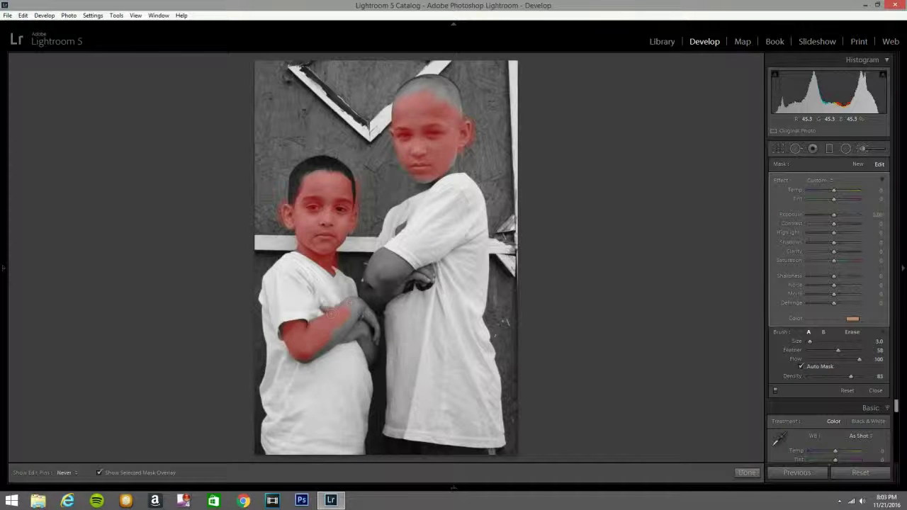
mouse_move(334, 333)
left_mouse_down()
mouse_move(306, 356)
mouse_move(364, 330)
mouse_move(373, 360)
mouse_move(365, 340)
mouse_move(374, 340)
mouse_move(374, 323)
mouse_move(363, 309)
mouse_move(375, 339)
left_mouse_up()
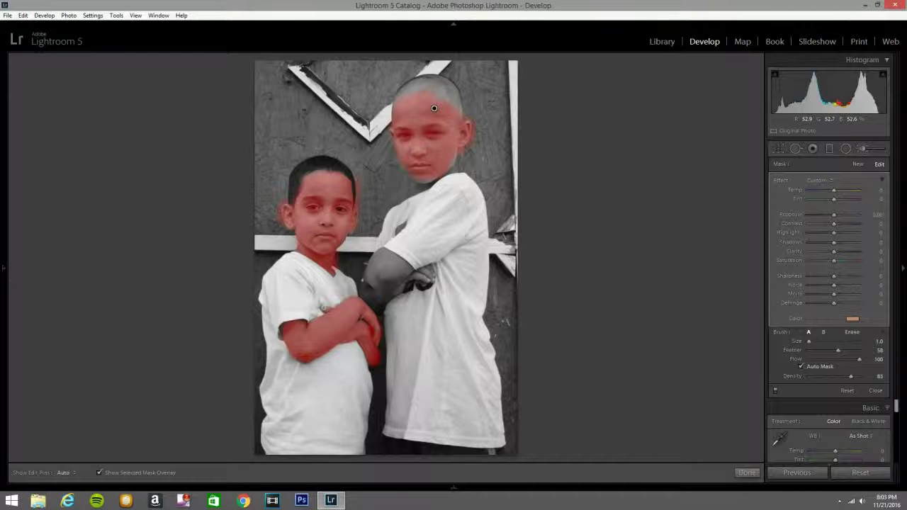
- Paint the mask over the taller boy's arm, hand and neck, starting with brush size 3.0
key("h")
key("bracketright")
key("bracketright")
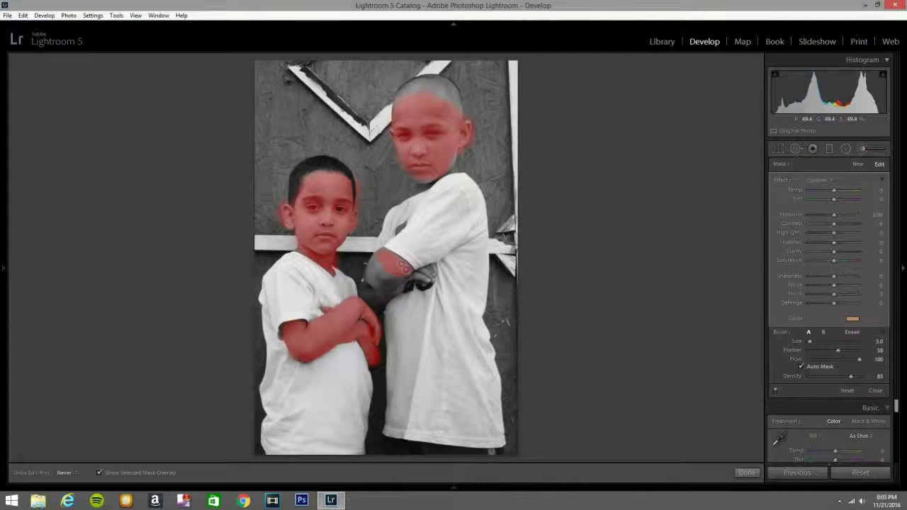
mouse_move(372, 280)
left_mouse_down()
mouse_move(380, 272)
mouse_move(368, 297)
mouse_move(398, 287)
mouse_move(370, 292)
mouse_move(388, 268)
mouse_move(381, 296)
mouse_move(429, 272)
left_mouse_up()
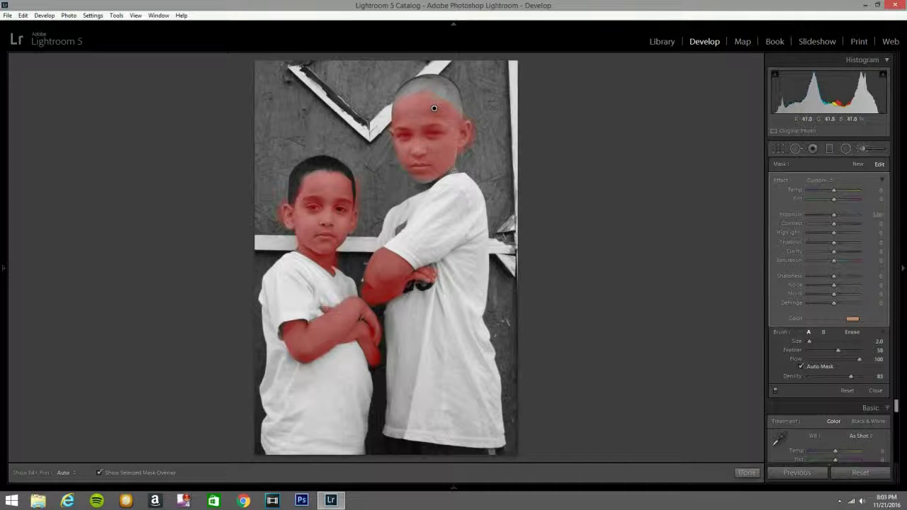
left_click_drag(441, 173, 425, 182)
- Erase the mask spill around the boys' ears and turn off the mask overlay
left_click(852, 331)
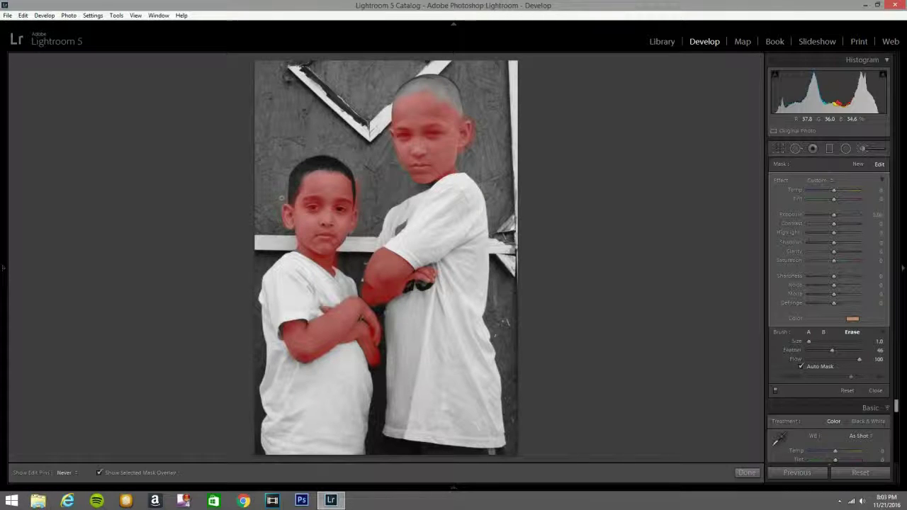
key("h")
key("h")
key("h")
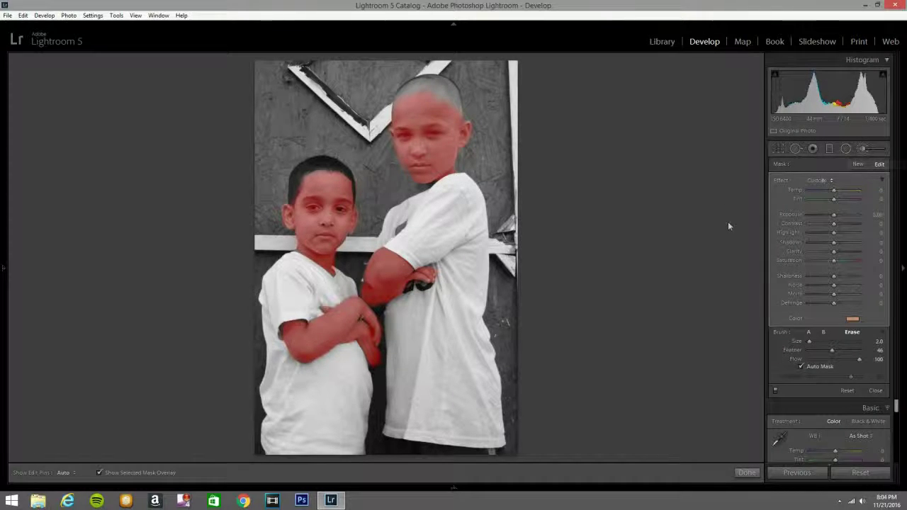
key("o")
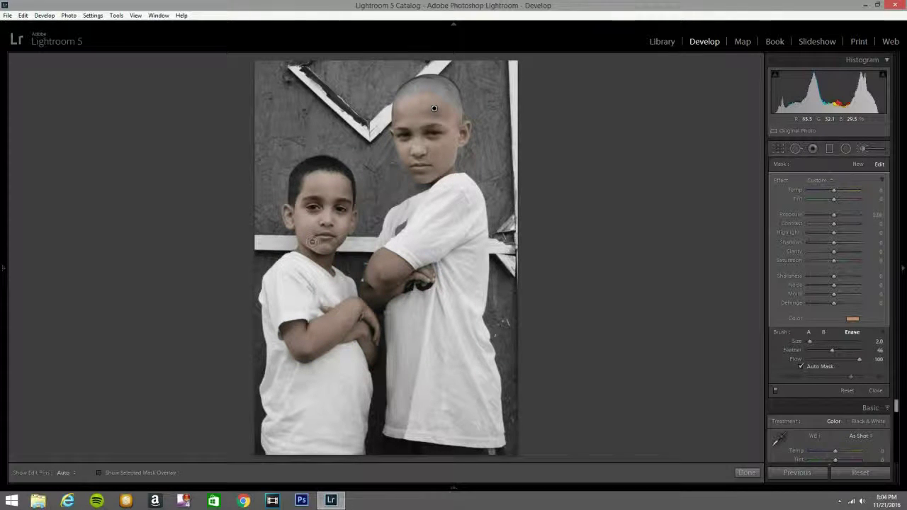
- Return from erasing to brush A, pick a more saturated orange for the skin mask and set its Temp to 13
left_click(808, 331)
key("h")
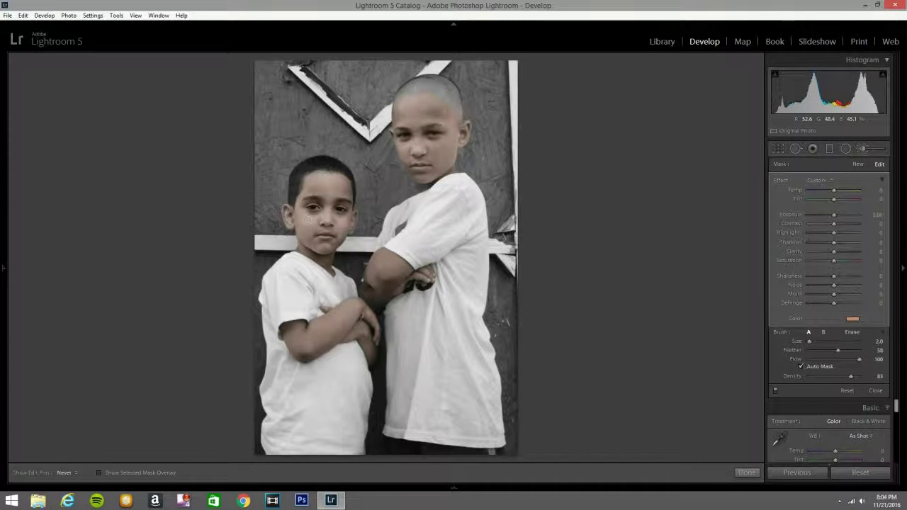
key("h")
left_click(852, 319)
left_click(849, 320)
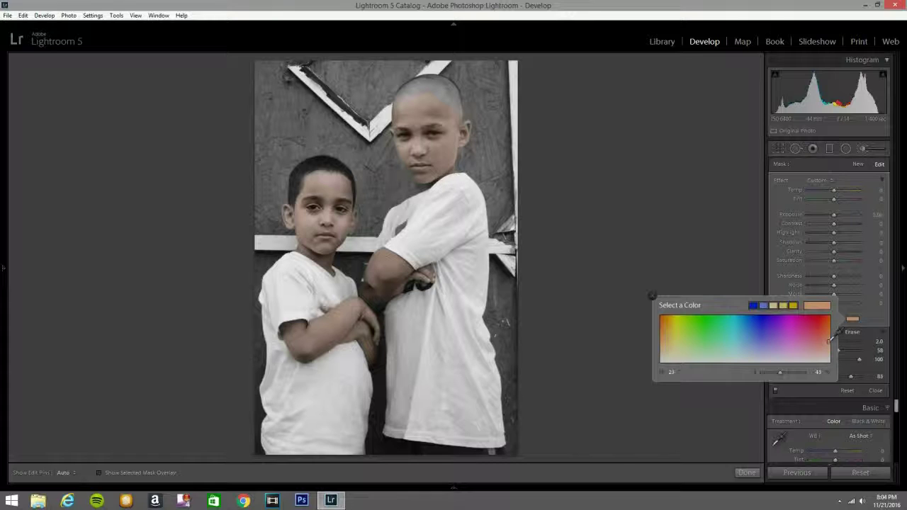
left_click(826, 339)
left_click(652, 296)
left_click(834, 189)
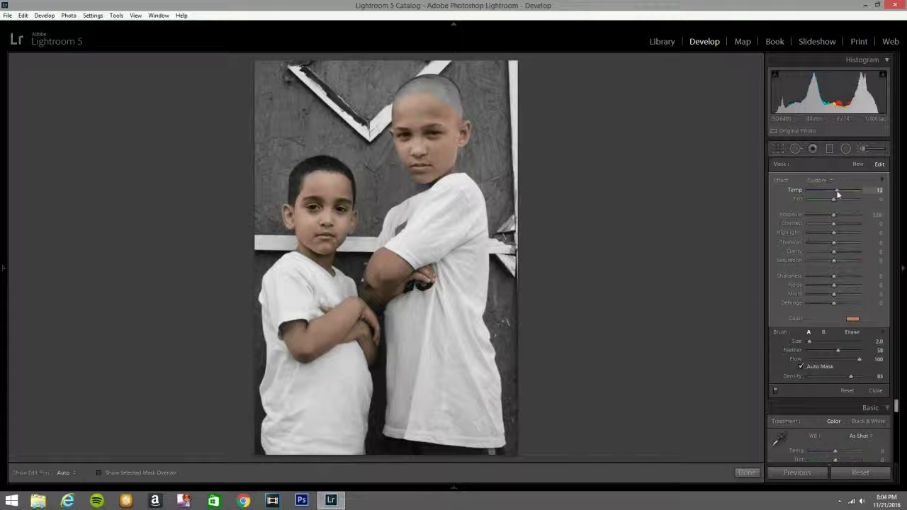
key("h")
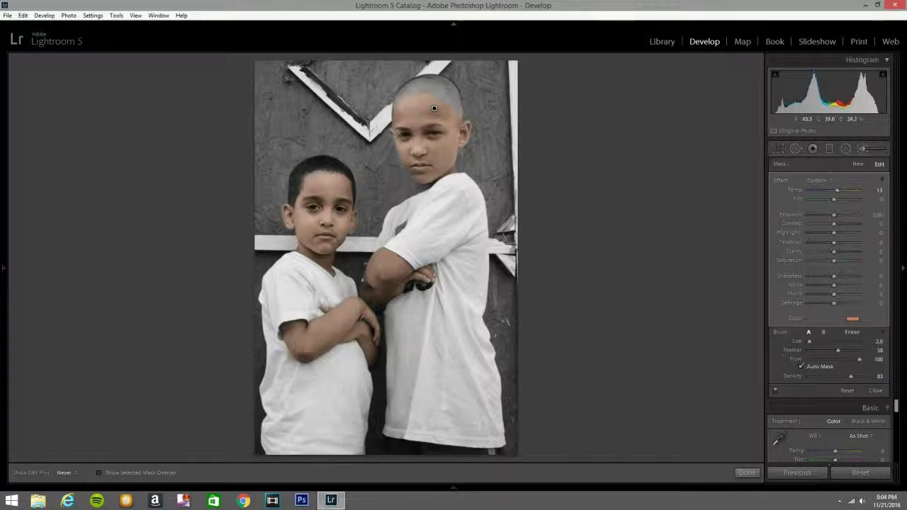
- Start a new brush adjustment on the wall, change its colour to blue and set Temp to -26
left_click(868, 147)
left_click(867, 148)
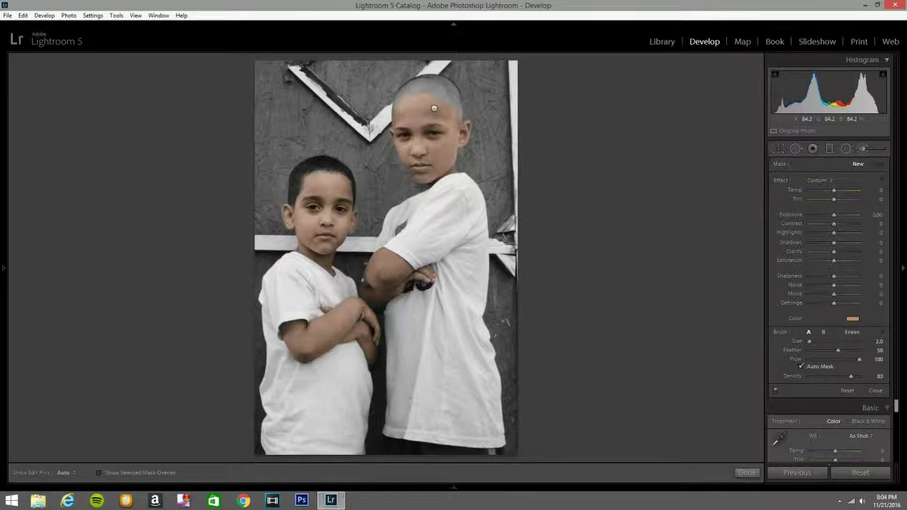
left_click(300, 117)
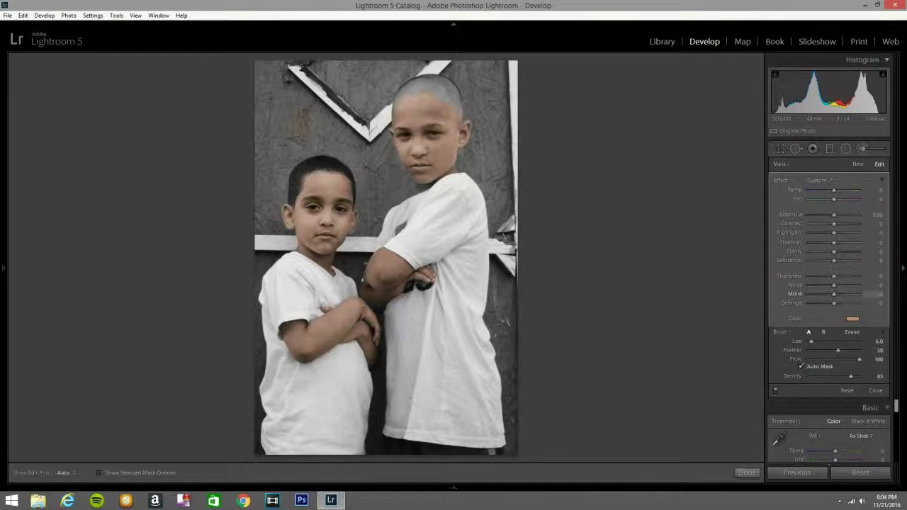
left_click(853, 319)
left_click_drag(822, 328, 757, 327)
left_click(655, 294)
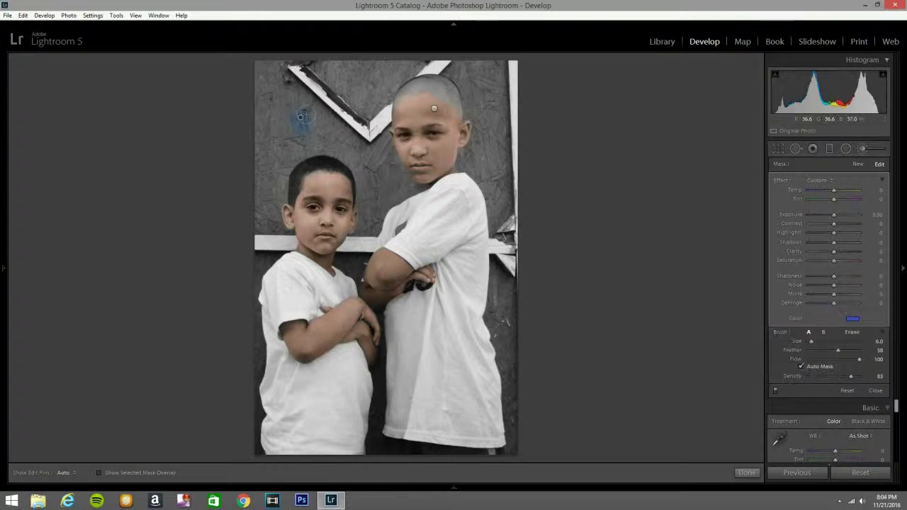
left_click_drag(832, 189, 829, 192)
- Hide the edit pins and paint the blue over the upper wall panels around both boys' heads with brush size 6.0
key("h")
mouse_move(283, 137)
left_mouse_down()
mouse_move(278, 82)
mouse_move(260, 78)
mouse_move(256, 91)
mouse_move(258, 66)
mouse_move(302, 113)
mouse_move(361, 152)
mouse_move(311, 134)
mouse_move(322, 131)
mouse_move(294, 130)
mouse_move(279, 151)
mouse_move(269, 224)
mouse_move(259, 221)
mouse_move(287, 160)
mouse_move(333, 151)
mouse_move(362, 174)
mouse_move(386, 141)
mouse_move(387, 166)
mouse_move(405, 184)
mouse_move(371, 162)
mouse_move(364, 228)
mouse_move(403, 192)
mouse_move(373, 216)
left_mouse_up()
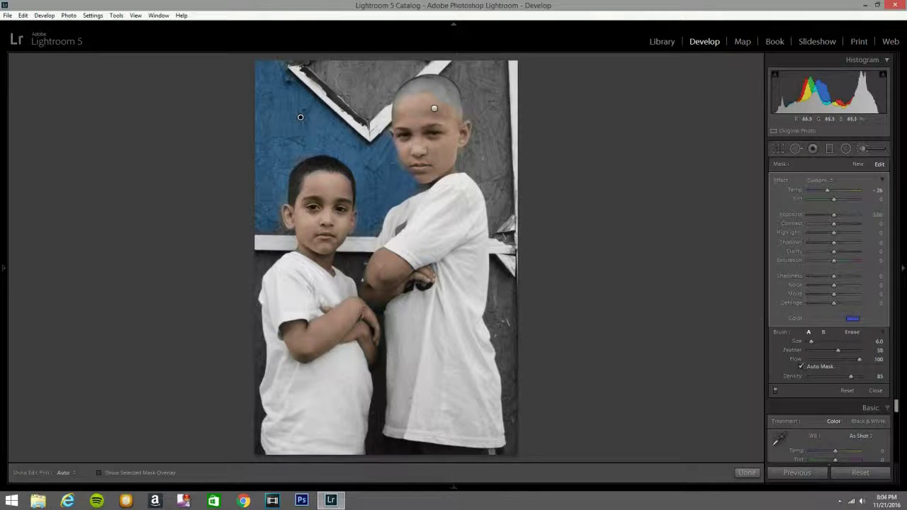
mouse_move(316, 70)
left_mouse_down()
mouse_move(368, 108)
mouse_move(371, 87)
mouse_move(418, 59)
mouse_move(372, 99)
mouse_move(394, 71)
mouse_move(327, 67)
mouse_move(368, 83)
left_mouse_up()
mouse_move(454, 72)
left_mouse_down()
mouse_move(504, 67)
mouse_move(493, 128)
mouse_move(475, 80)
mouse_move(473, 104)
mouse_move(472, 83)
mouse_move(480, 149)
mouse_move(469, 161)
mouse_move(489, 176)
mouse_move(496, 222)
mouse_move(494, 93)
mouse_move(498, 122)
left_mouse_up()
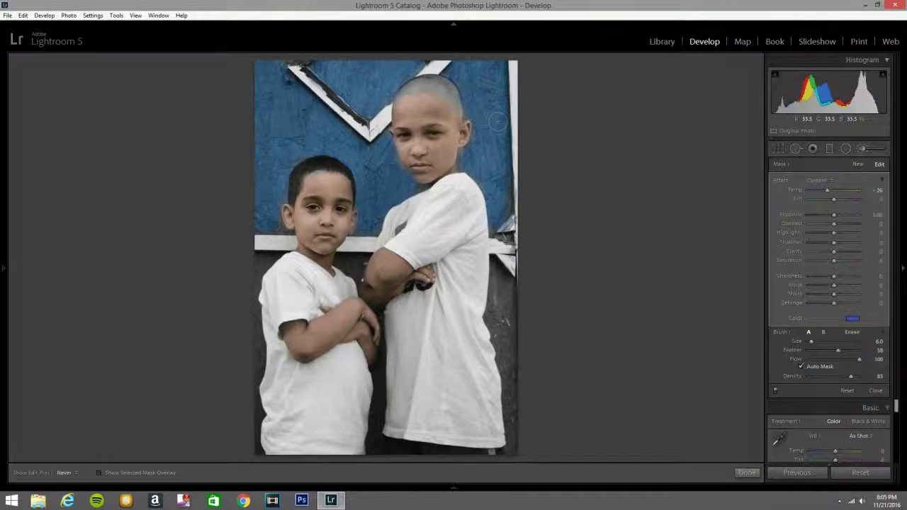
left_click_drag(471, 155, 498, 203)
- Paint the blue over the lower wall beside the taller boy, between the boys and along the shorter boy's outer side
mouse_move(499, 265)
left_mouse_down()
mouse_move(509, 341)
mouse_move(512, 329)
mouse_move(510, 388)
mouse_move(500, 337)
mouse_move(510, 457)
left_mouse_up()
key("h")
key("h")
mouse_move(374, 449)
left_mouse_down()
mouse_move(380, 374)
mouse_move(357, 262)
mouse_move(345, 260)
mouse_move(356, 281)
left_mouse_up()
left_click_drag(268, 259, 270, 262)
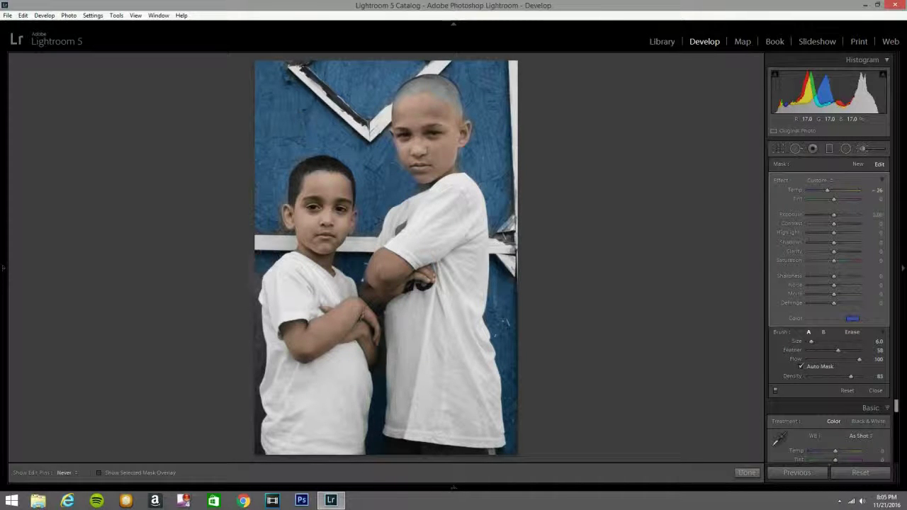
mouse_move(257, 300)
left_mouse_down()
mouse_move(256, 336)
mouse_move(245, 374)
mouse_move(256, 386)
mouse_move(261, 457)
mouse_move(257, 374)
left_mouse_up()
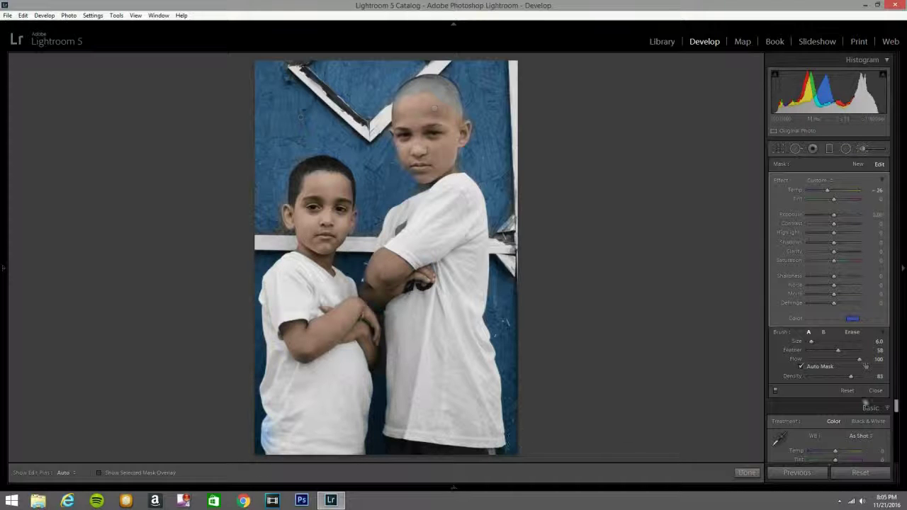
- Erase the blue spill from the shorter boy's shirt and the white plank beside him, adjusting the eraser size
left_click(851, 332)
key("h")
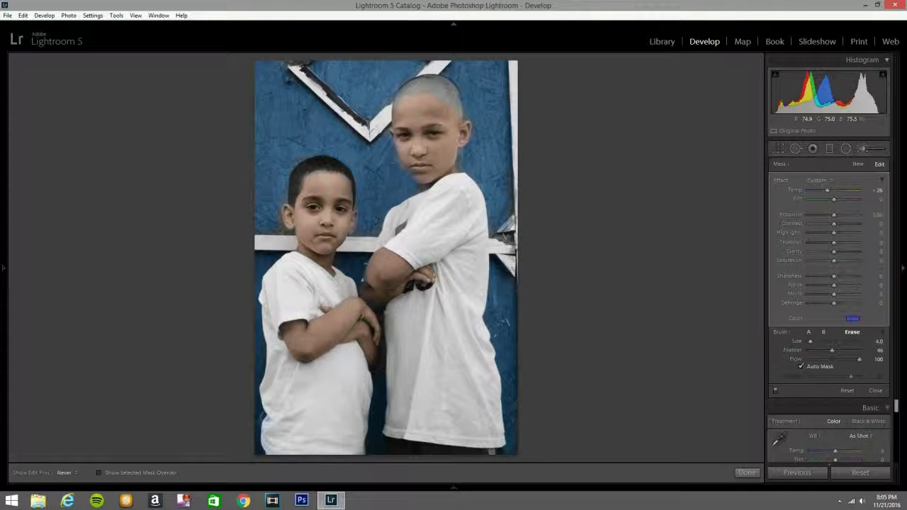
key("h")
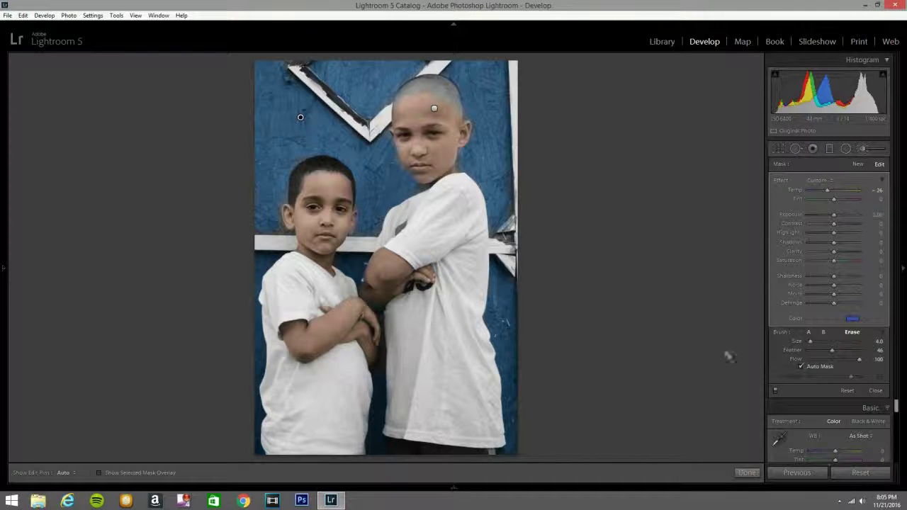
key("bracketleft")
key("bracketleft")
key("bracketleft")
key("h")
key("bracketright")
key("bracketright")
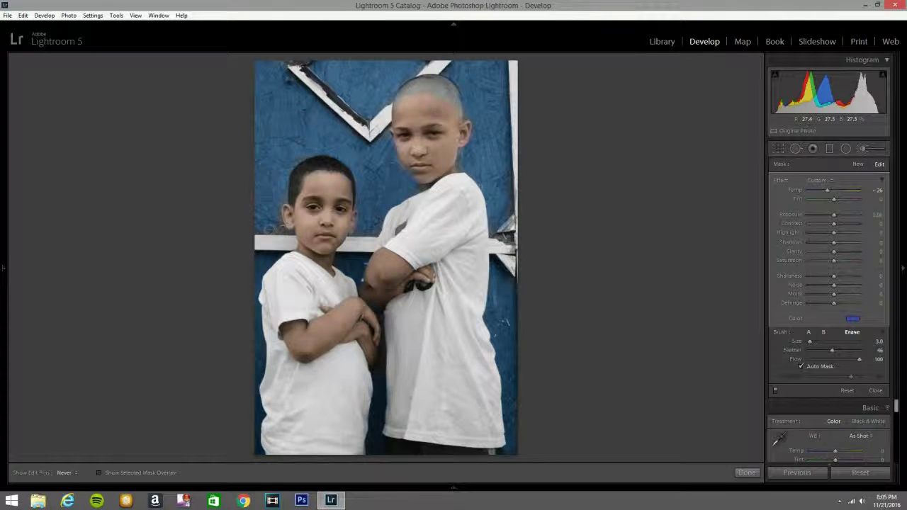
key("h")
- Fill the unpainted wall gaps around the shorter boy's ears and neck with blue using brush A at size 2.0
left_click(809, 332)
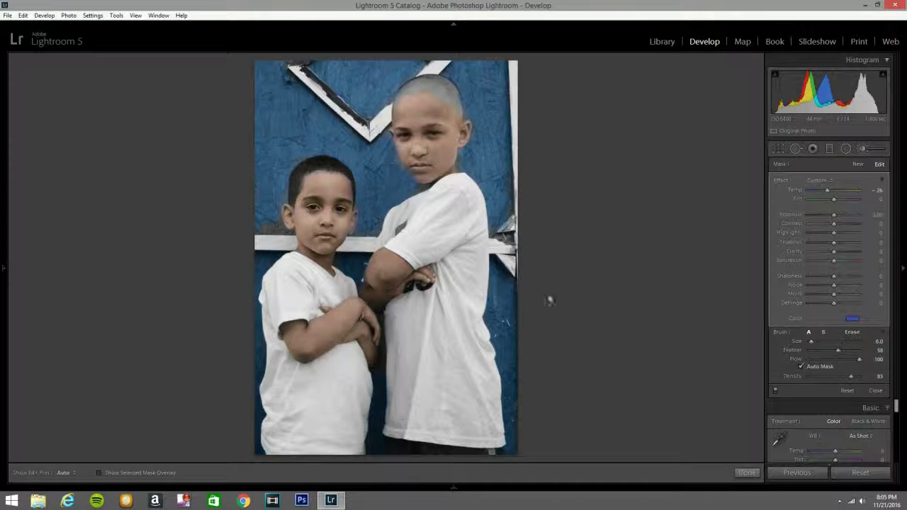
key("h")
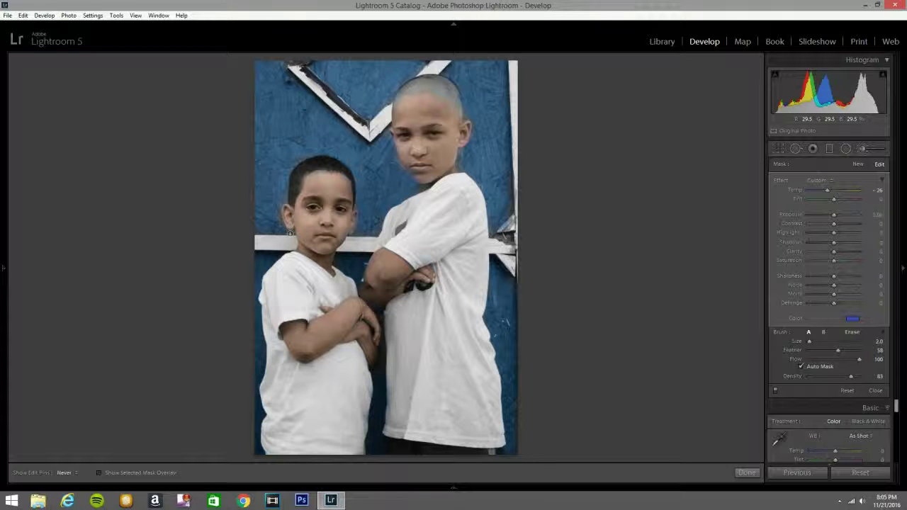
key("h")
left_click_drag(356, 233, 376, 230)
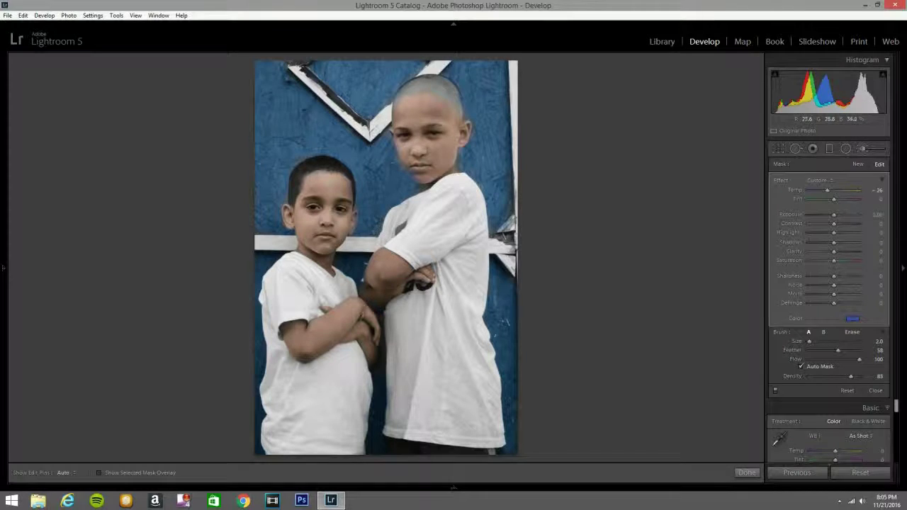
key("h")
key("h")
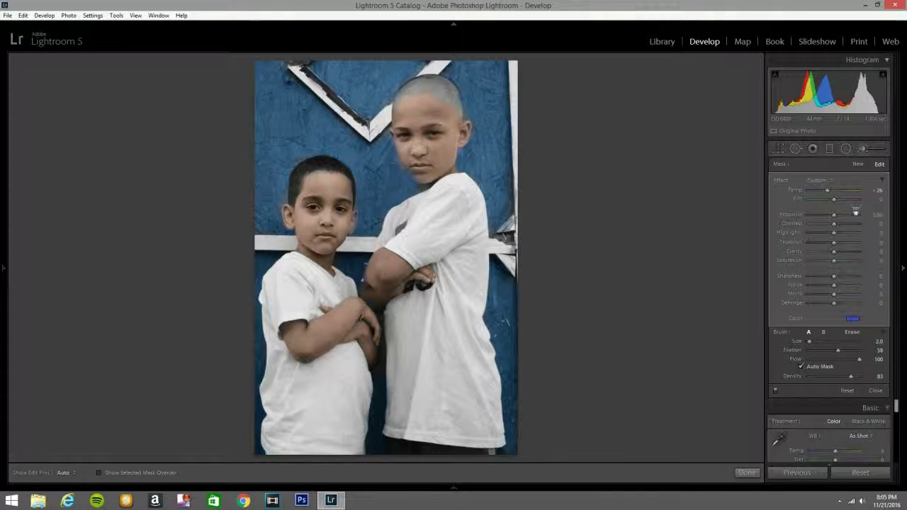
- Start a new brush adjustment in green and paint the shorter boy's shirt with brush size 7.0
left_click(862, 145)
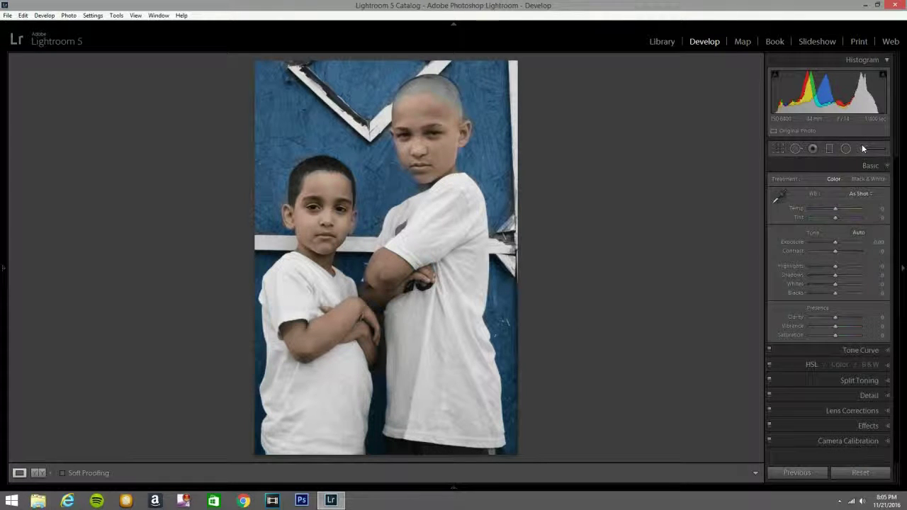
left_click(863, 147)
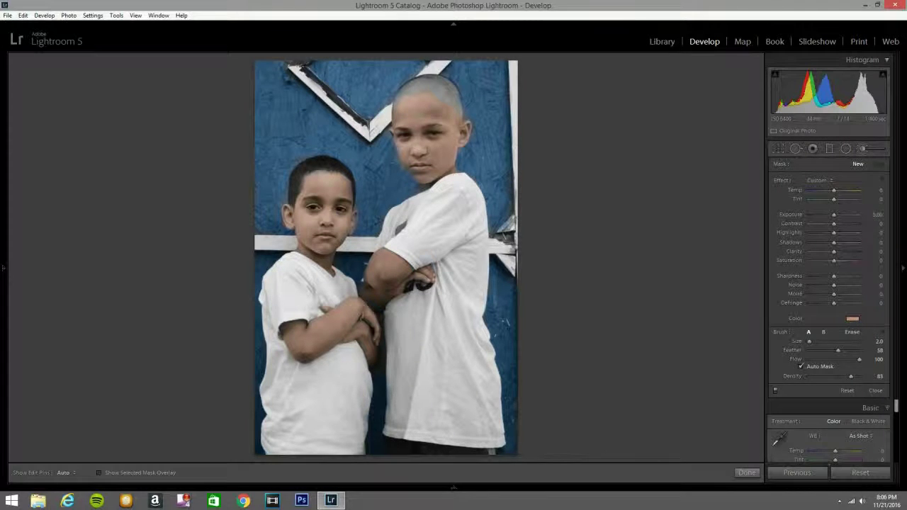
mouse_move(538, 487)
left_click(852, 319)
left_click(796, 328)
left_click(709, 341)
left_click(652, 296)
scroll(304, 370, "up", 5)
left_click_drag(310, 398, 312, 427)
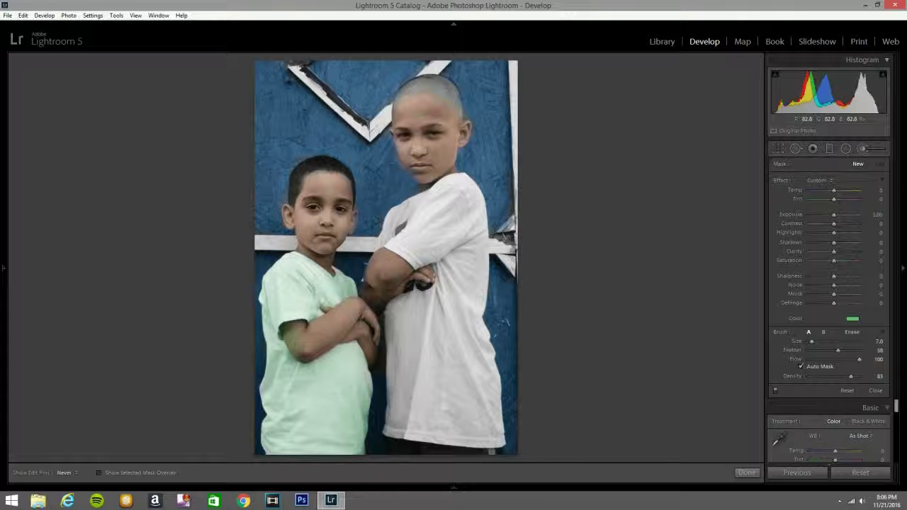
mouse_move(345, 394)
left_mouse_down()
mouse_move(360, 367)
mouse_move(368, 370)
left_mouse_up()
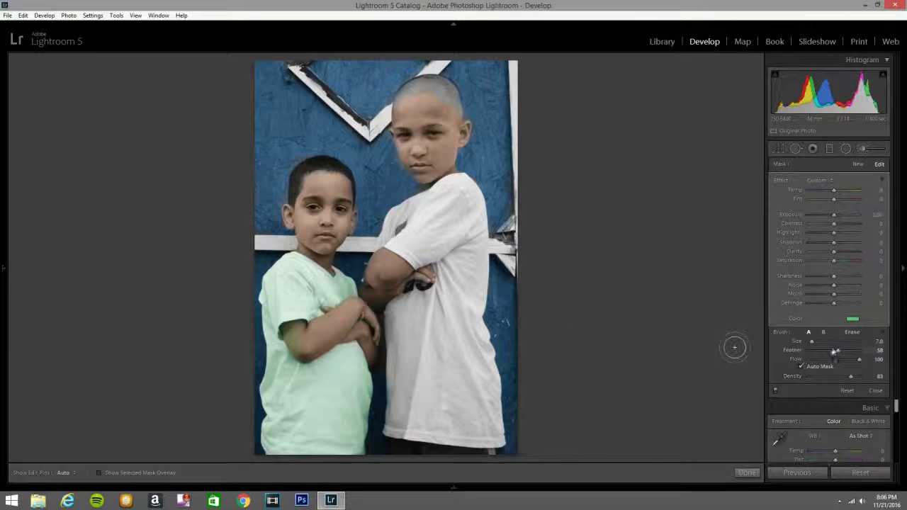
- Erase the green spill from the shorter boy's elbow and forearm with eraser size 3.0
left_click(852, 331)
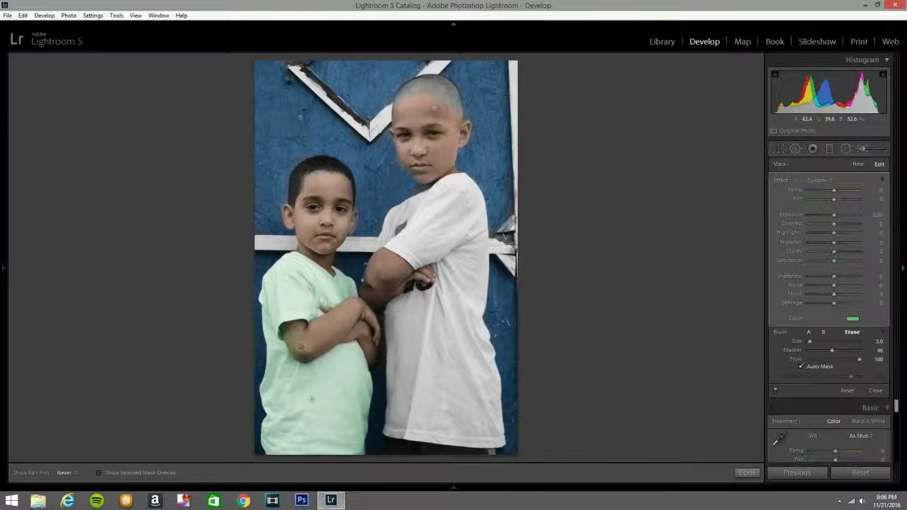
left_click_drag(288, 332, 284, 330)
key("h")
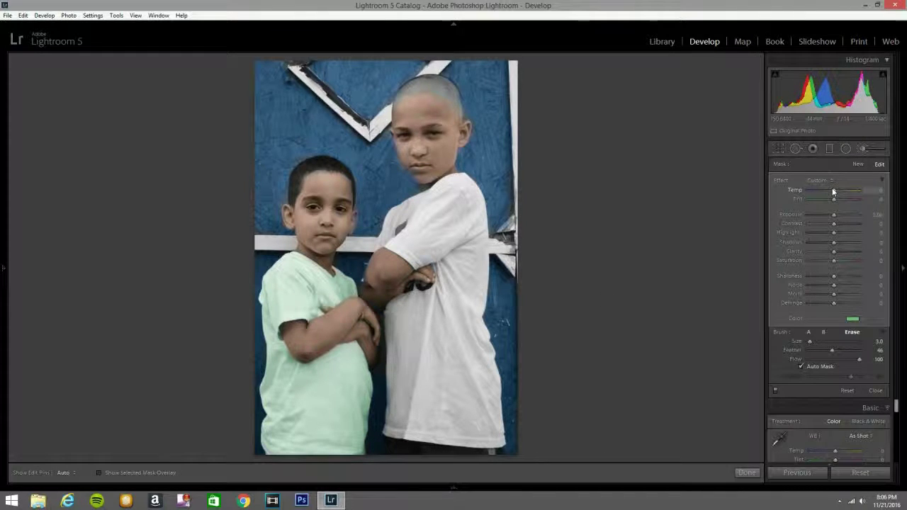
- Set the green shirt's Tint to -100 and return to painting with brush A at size 2.0
left_click_drag(832, 197, 805, 192)
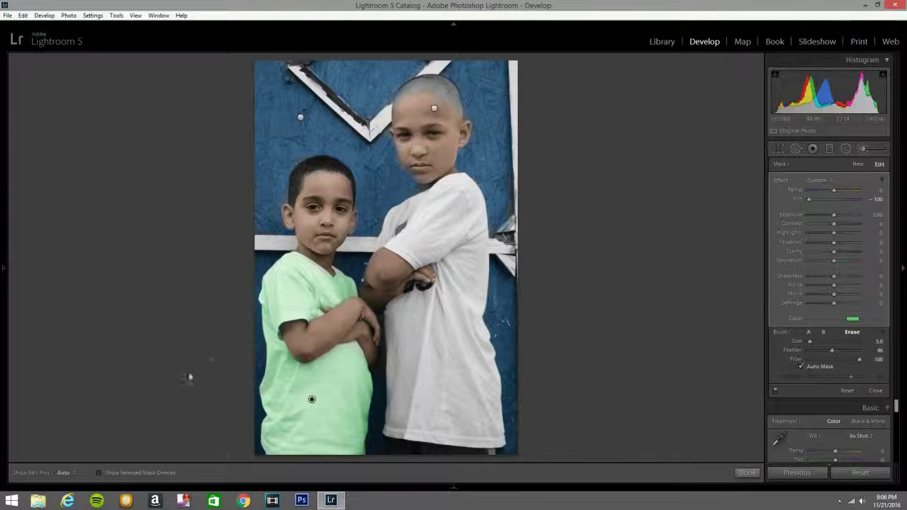
left_click(809, 331)
scroll(315, 273, "down", 5)
key("h")
key("h")
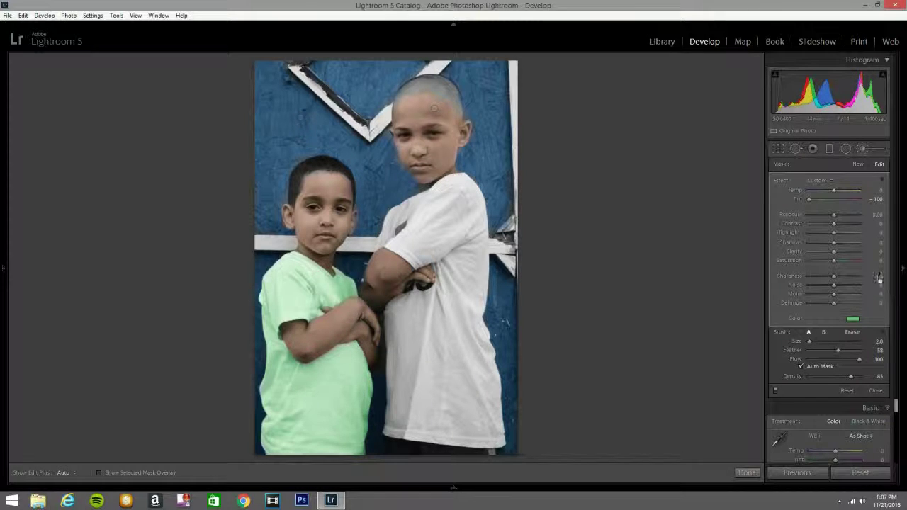
- Start a new brush adjustment in red and paint the taller boy's shirt with brush size 10.0
left_click(864, 149)
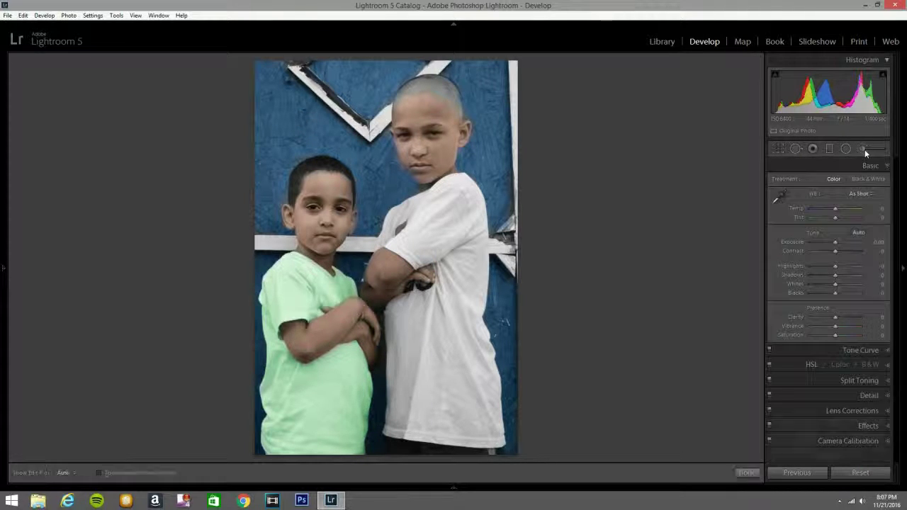
left_click(864, 149)
left_click(853, 319)
left_click(757, 337)
left_click(815, 322)
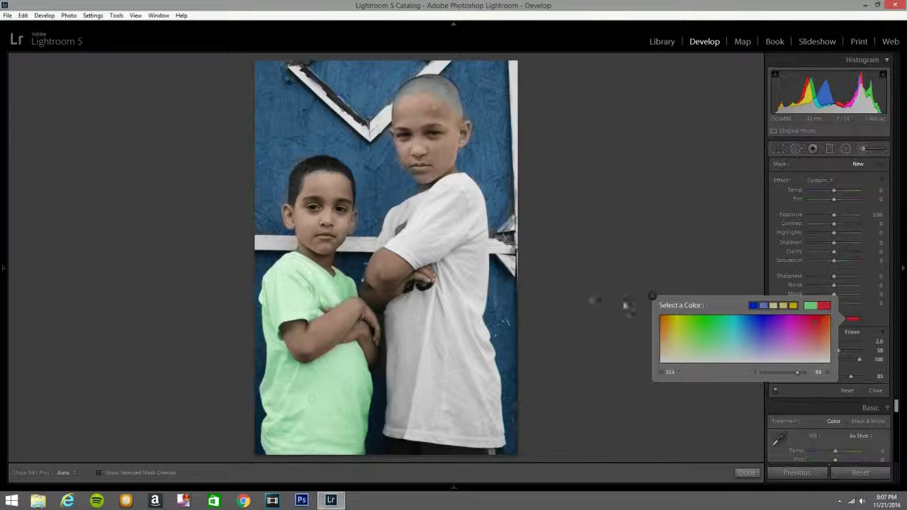
left_click(650, 297)
scroll(423, 354, "up", 8)
left_click_drag(423, 345, 411, 343)
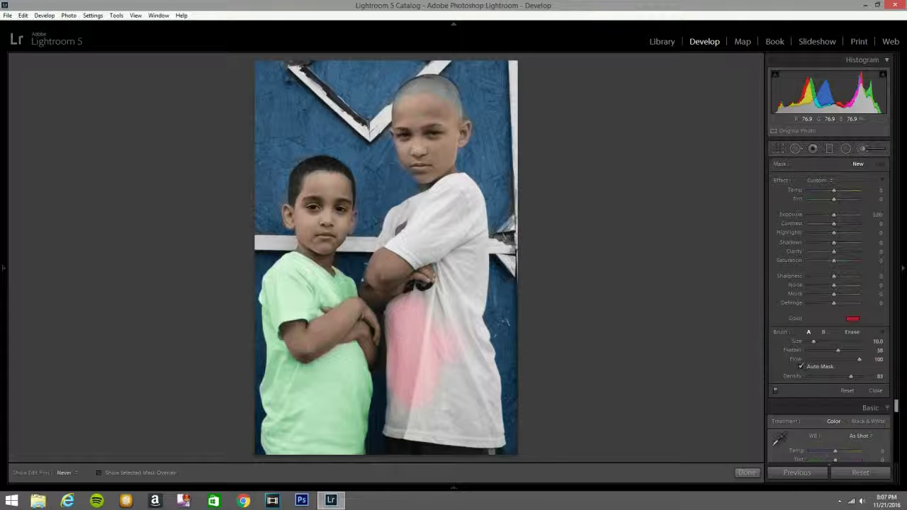
left_click_drag(383, 417, 410, 441)
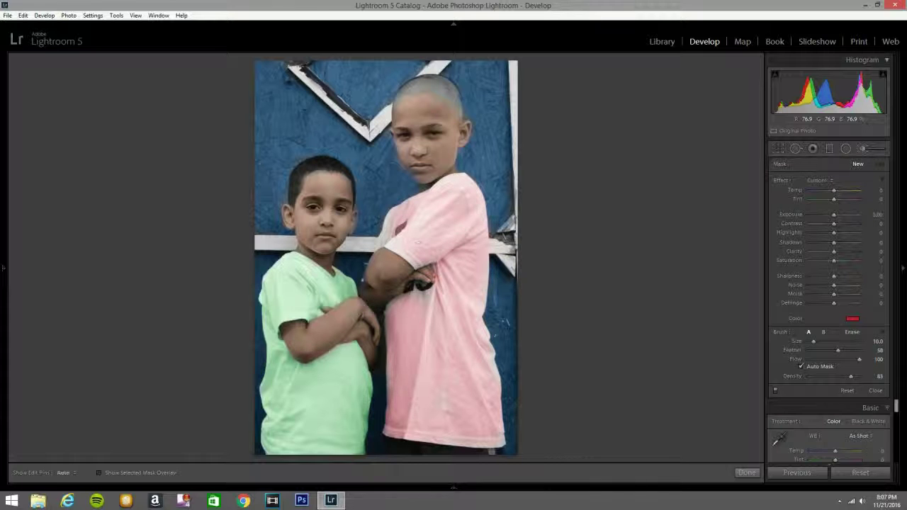
- Reselect the red shirt adjustment and fill the missed shirt edges with brush size 2.0
left_click(312, 399)
left_click(423, 341)
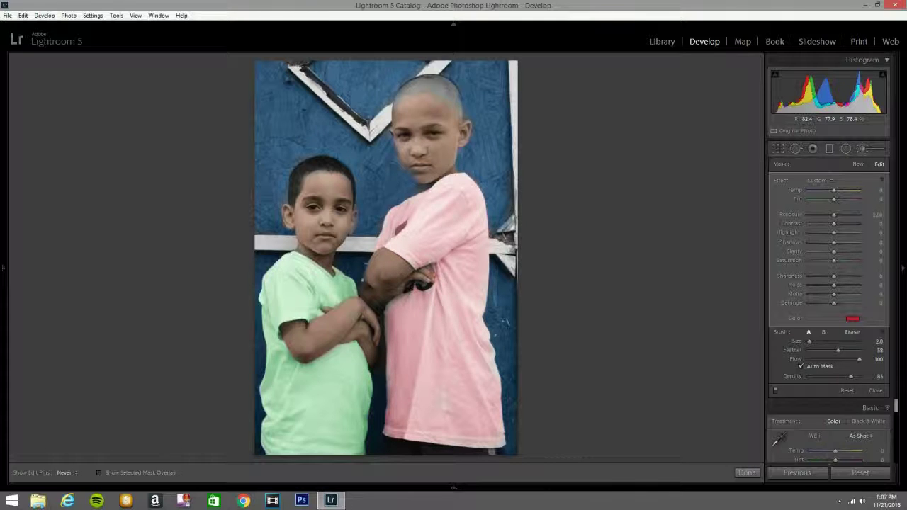
key("h")
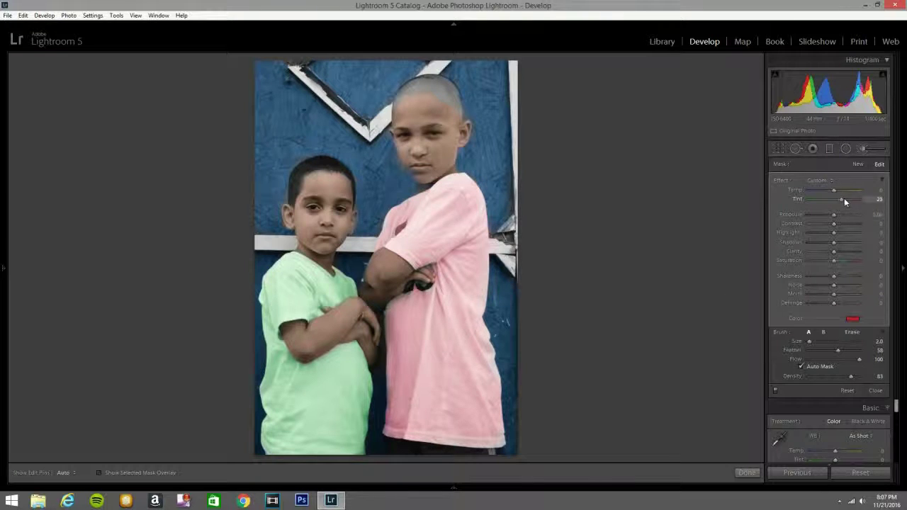
- Set the red shirt's Tint to 6 and Exposure to -0.38, and touch up its paint with brush size 5.0
left_click_drag(859, 199, 836, 199)
left_click_drag(834, 214, 833, 220)
scroll(470, 309, "up", 3)
key("h")
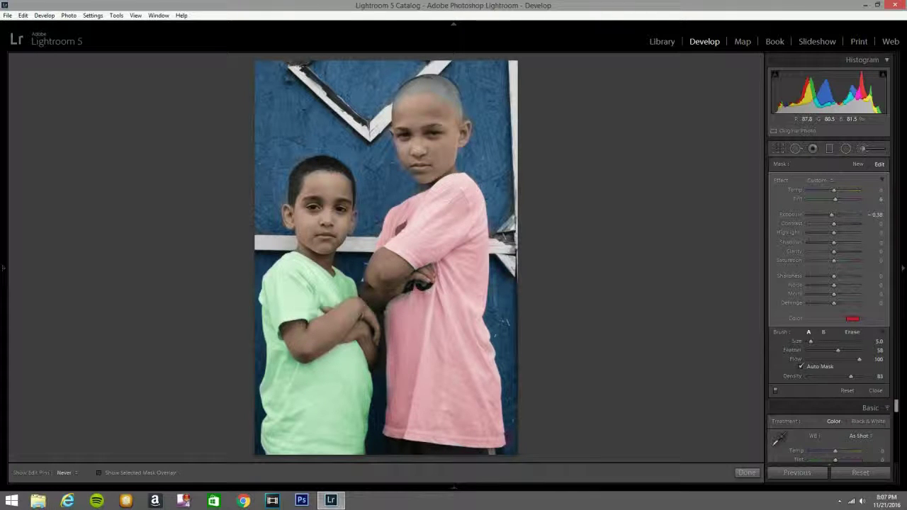
key("h")
- Start a new brush adjustment and reset its colour to none
left_click(866, 149)
left_click(866, 148)
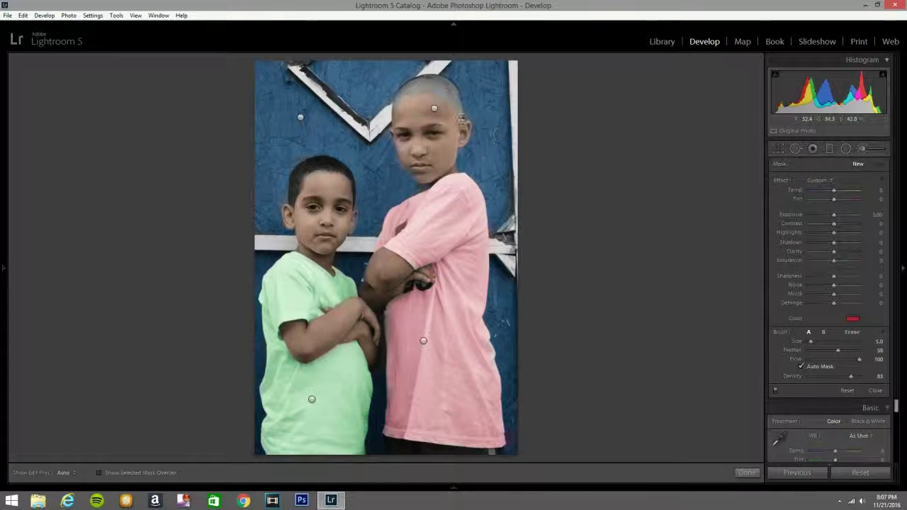
double_click(796, 320)
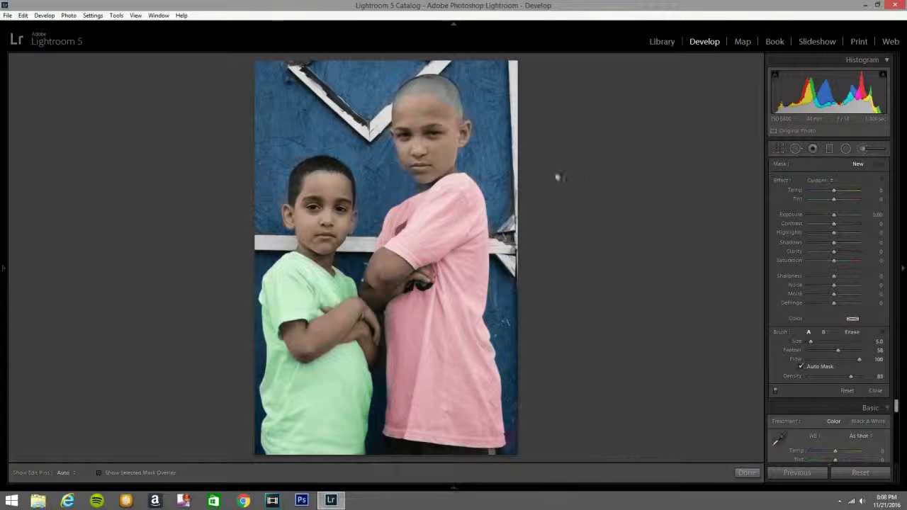
- Paint the taller boy's shaved head with the uncoloured brush adjustment at size 5.0 and lower its Exposure to darken the hair
key("h")
left_click_drag(443, 99, 460, 107)
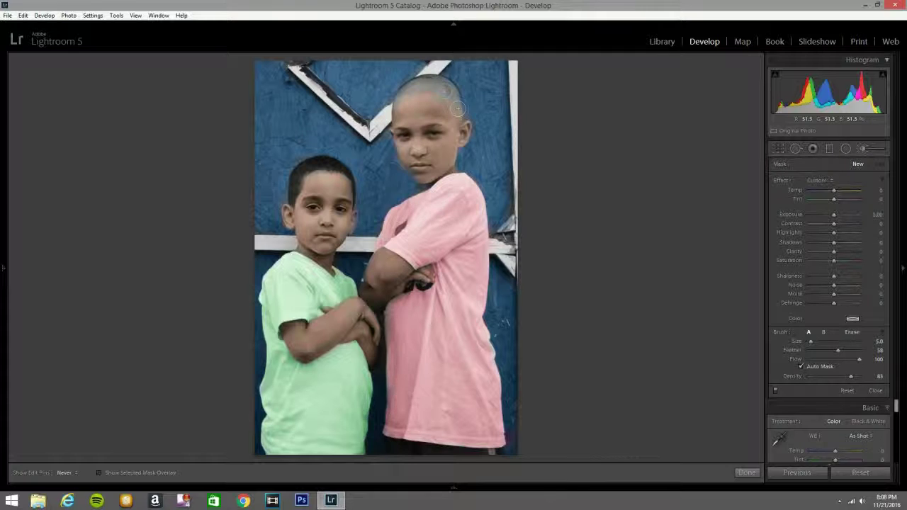
left_click_drag(837, 218, 831, 216)
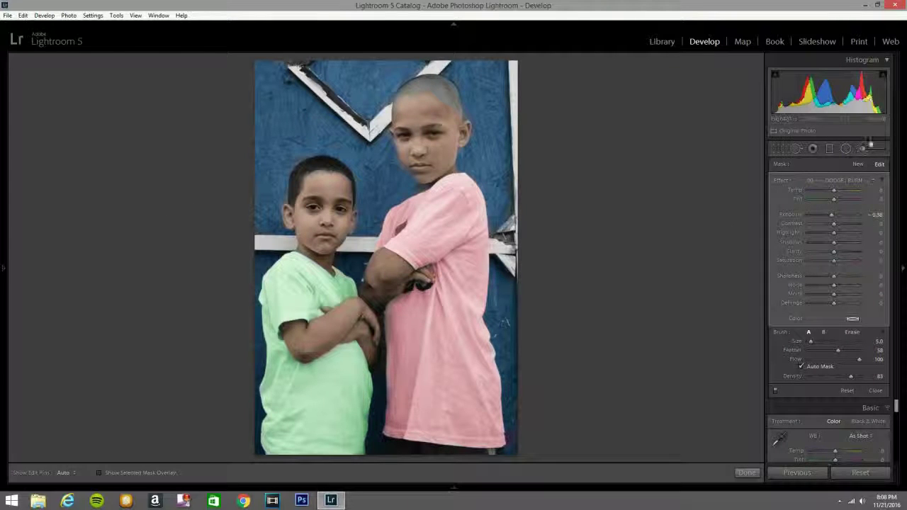
- Reselect the red shirt adjustment, erase its overspill on the wall beside the shirt's hem with eraser size 3.0, and close the Adjustment Brush
left_click(859, 149)
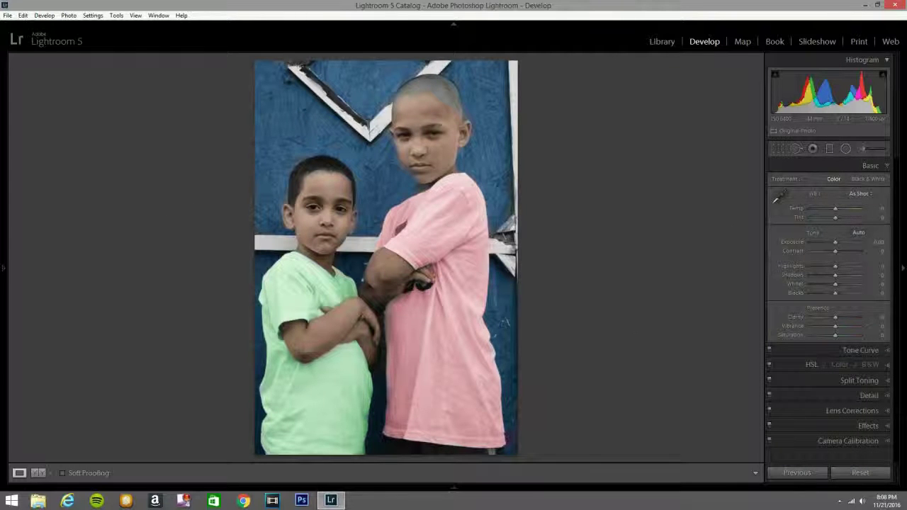
left_click(864, 149)
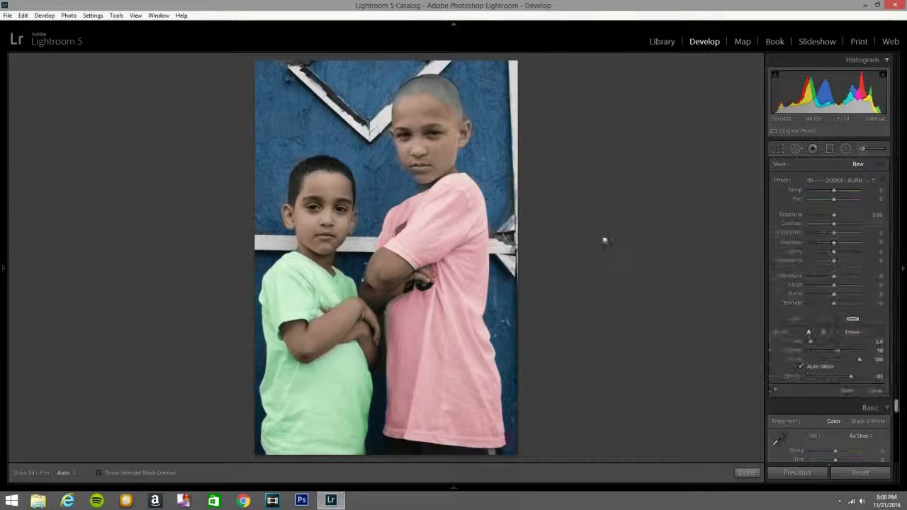
left_click(423, 341)
left_click(851, 332)
key("h")
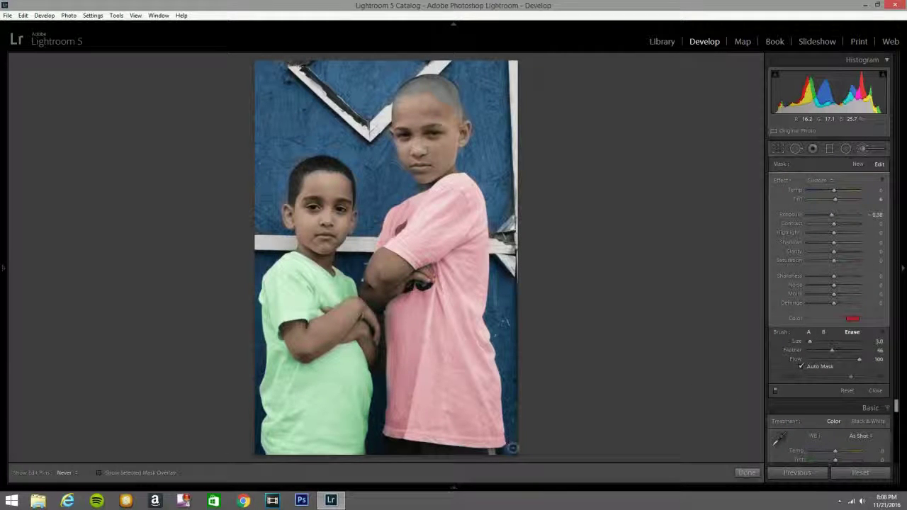
left_click(866, 147)
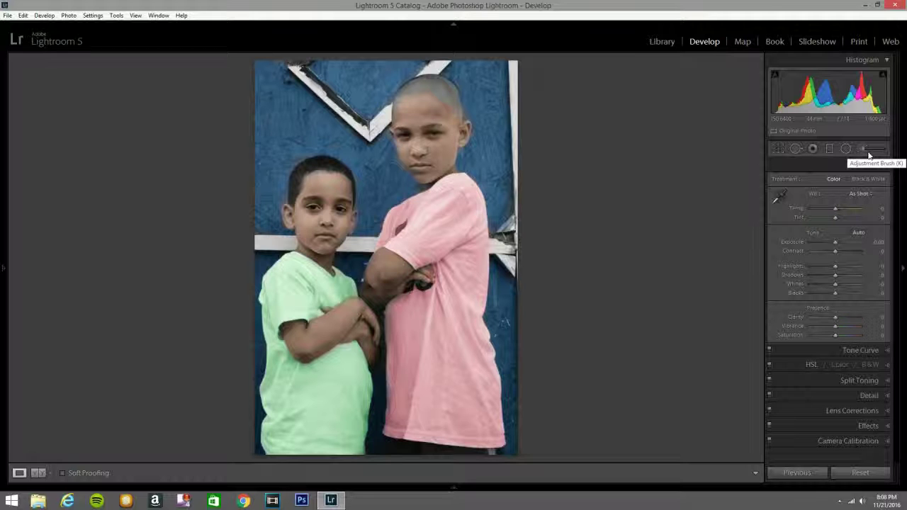
- Show the filmstrip, view the neighbouring original colour photo for comparison, and return to the colorized portrait
left_click(466, 485)
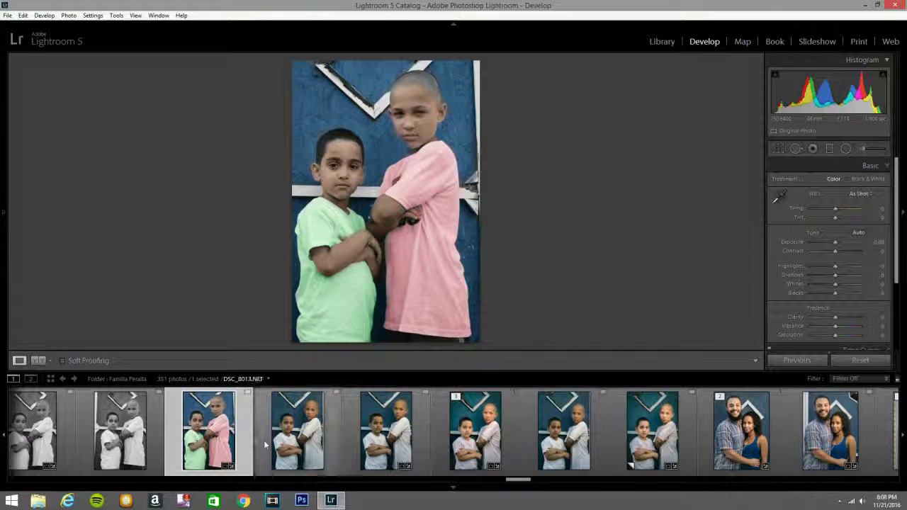
left_click(287, 448)
left_click(224, 437)
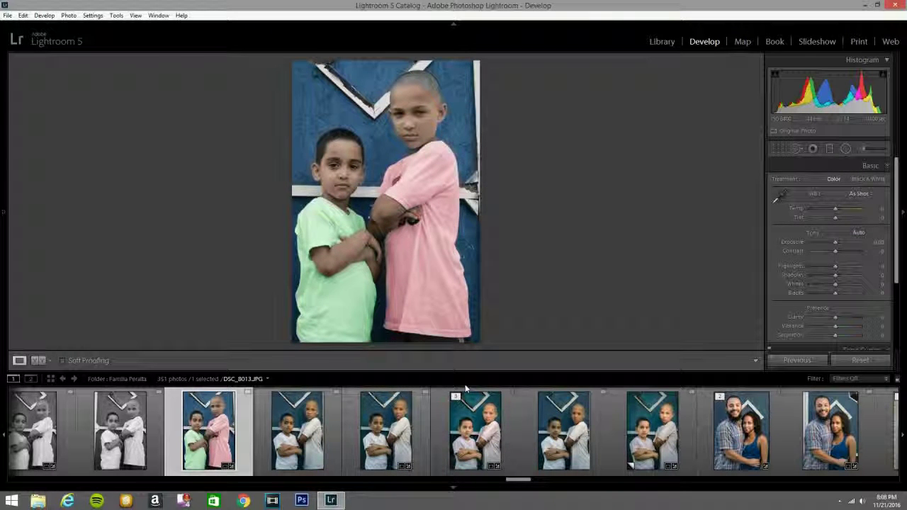
- Compare the portrait before and after side by side with the filmstrip hidden, and view the colorized result full screen
key("y")
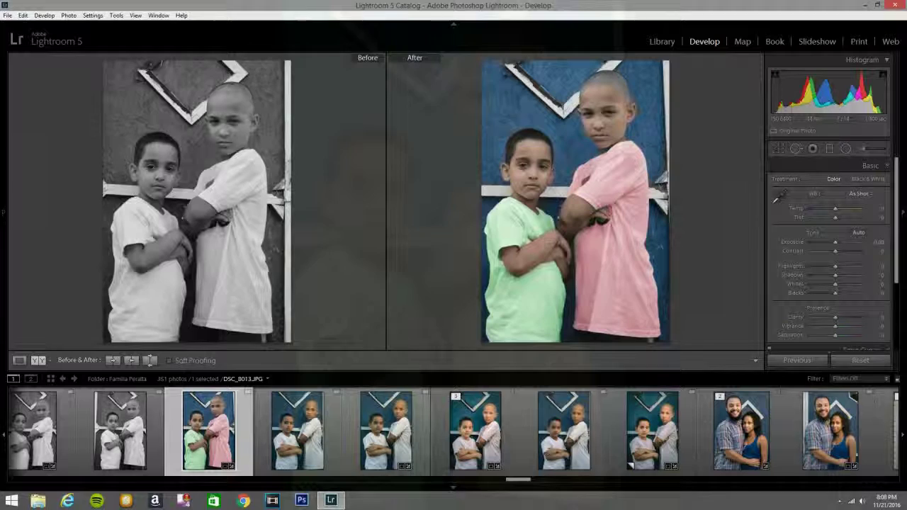
left_click(415, 487)
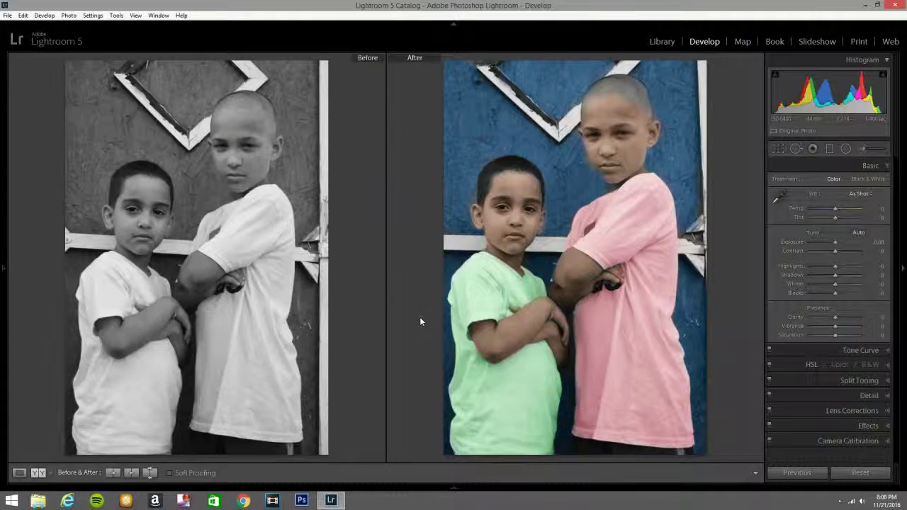
key("y")
key("f")
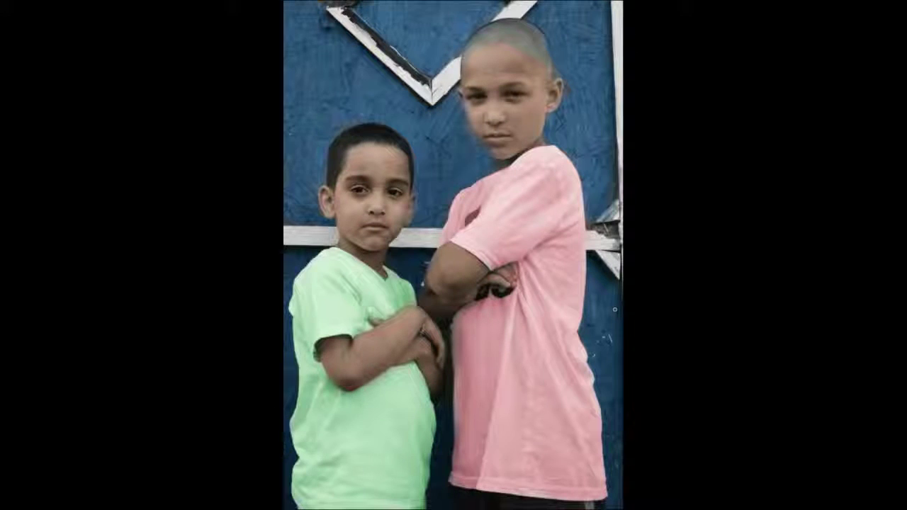